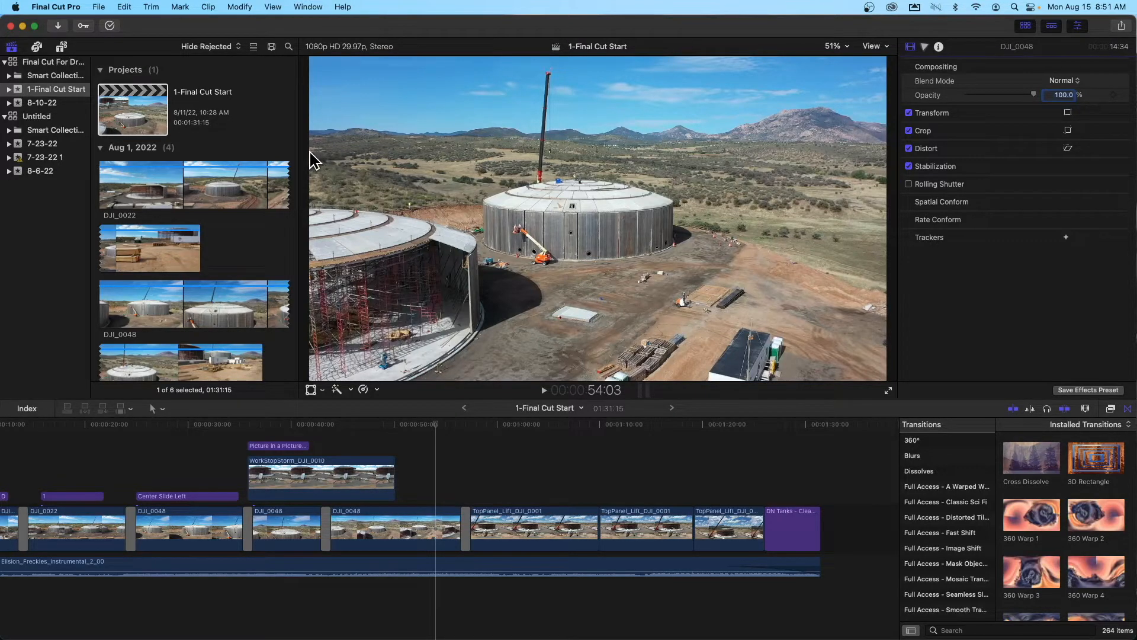
Compare the 1-Final Cut Start project's format properties with those of the first TopPanel_Lift_DJI_0001 clip in the timeline
click(134, 124)
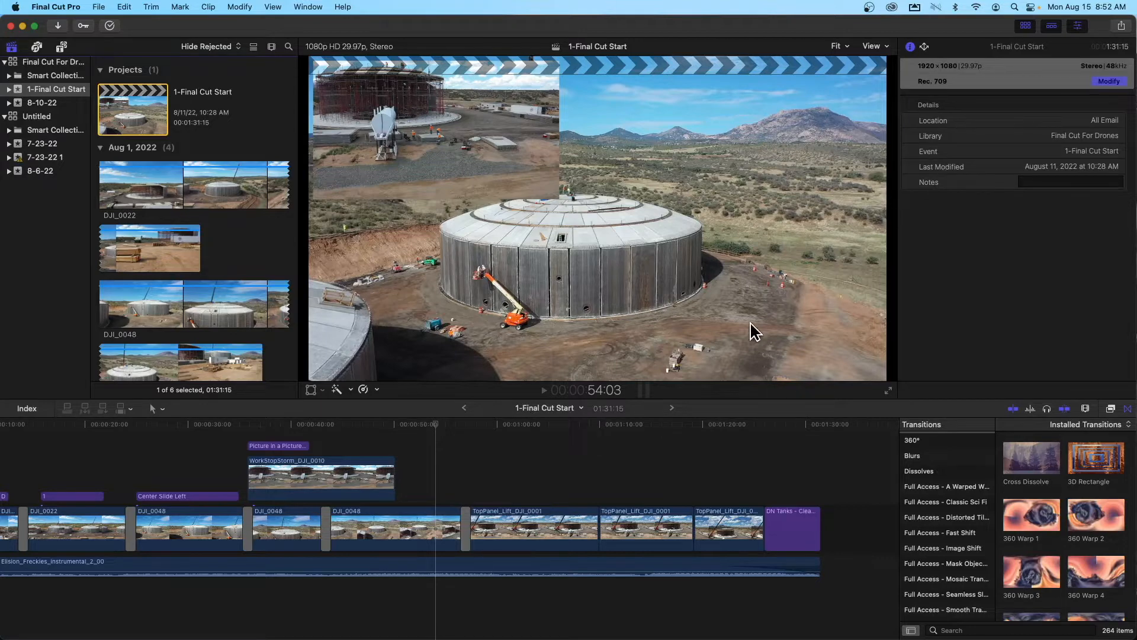
click(546, 517)
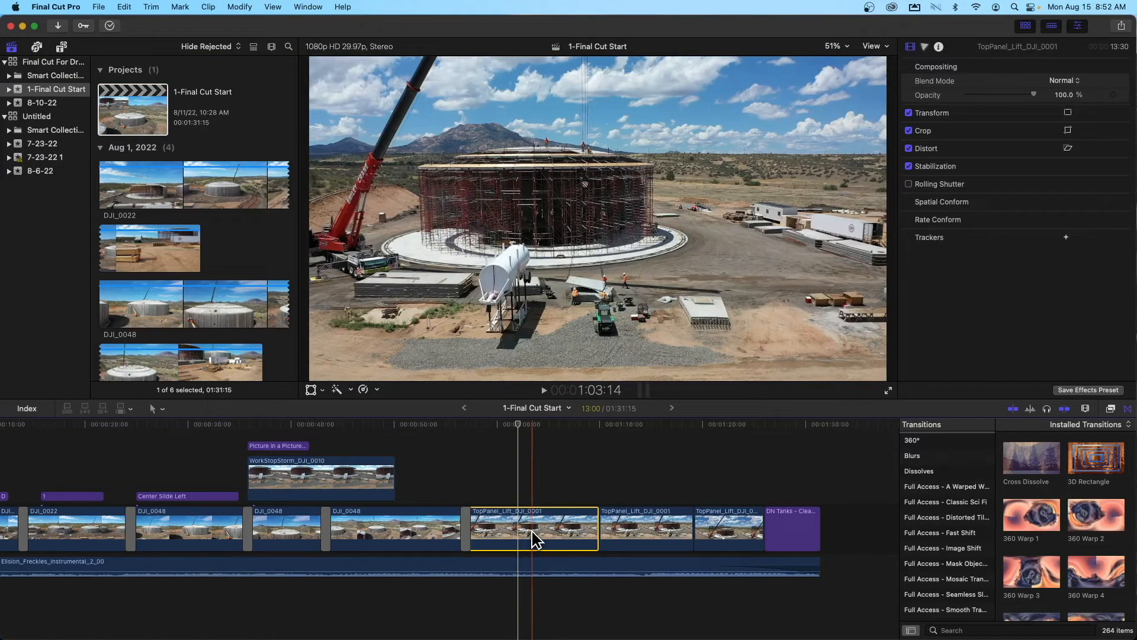
click(939, 47)
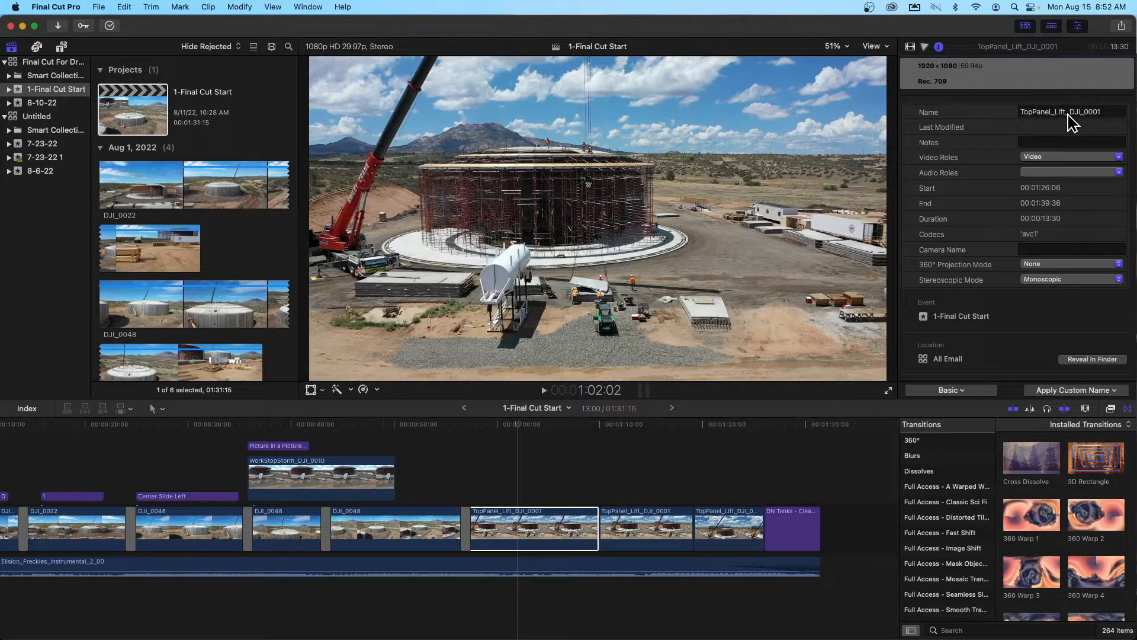
click(582, 533)
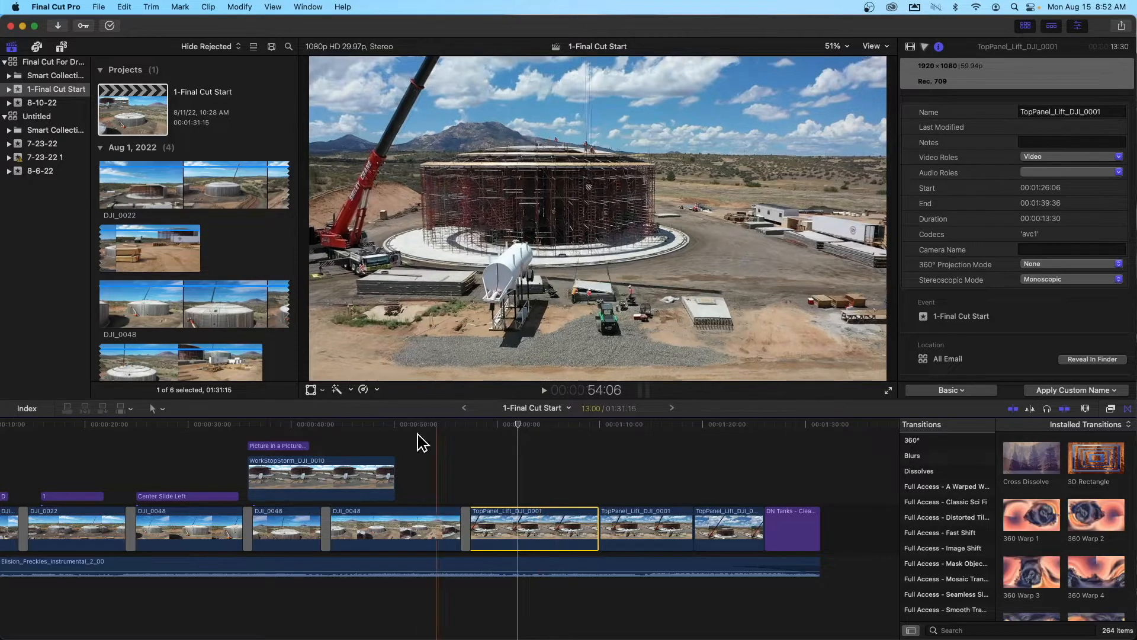
click(122, 102)
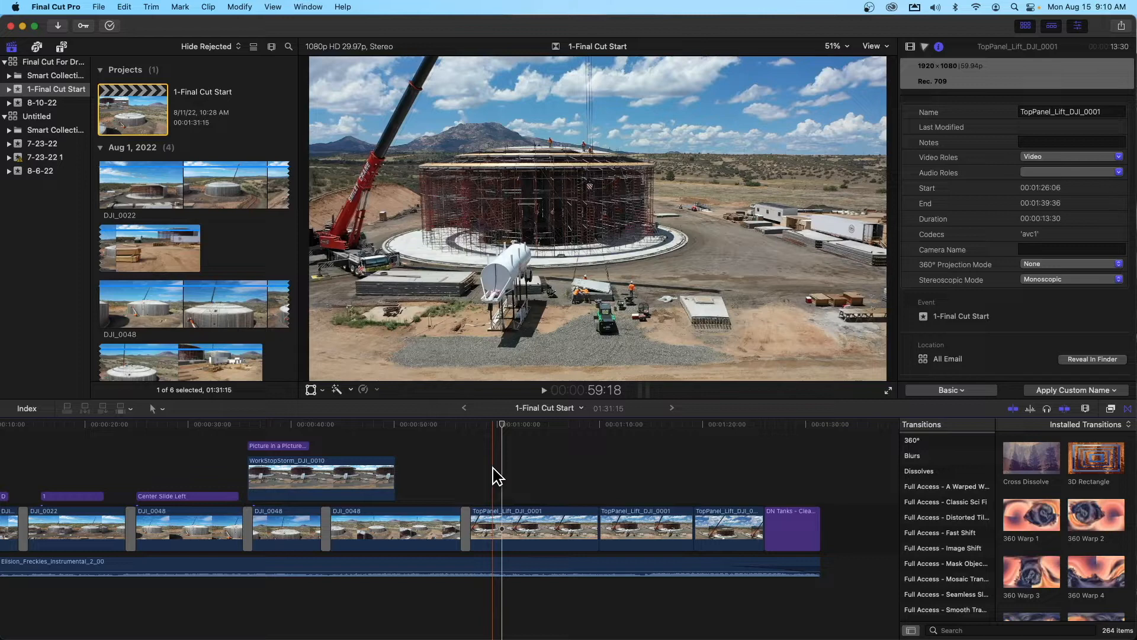
Select all clips, titles, transitions and the music track in the timeline
drag(846, 600, 6, 443)
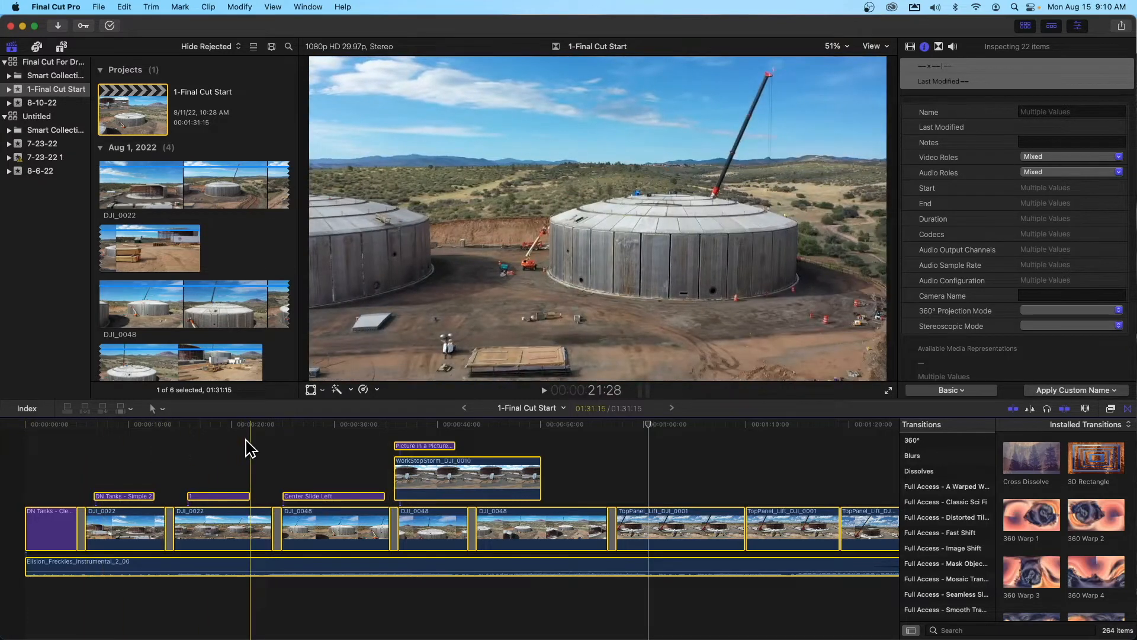
click(100, 7)
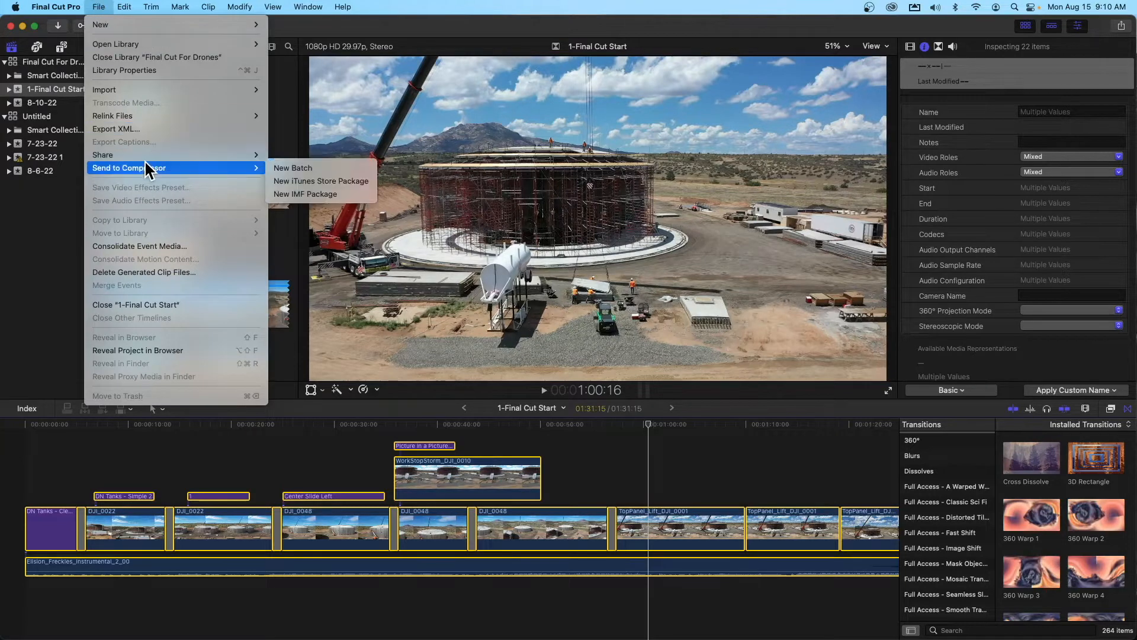
mouse_move(146, 158)
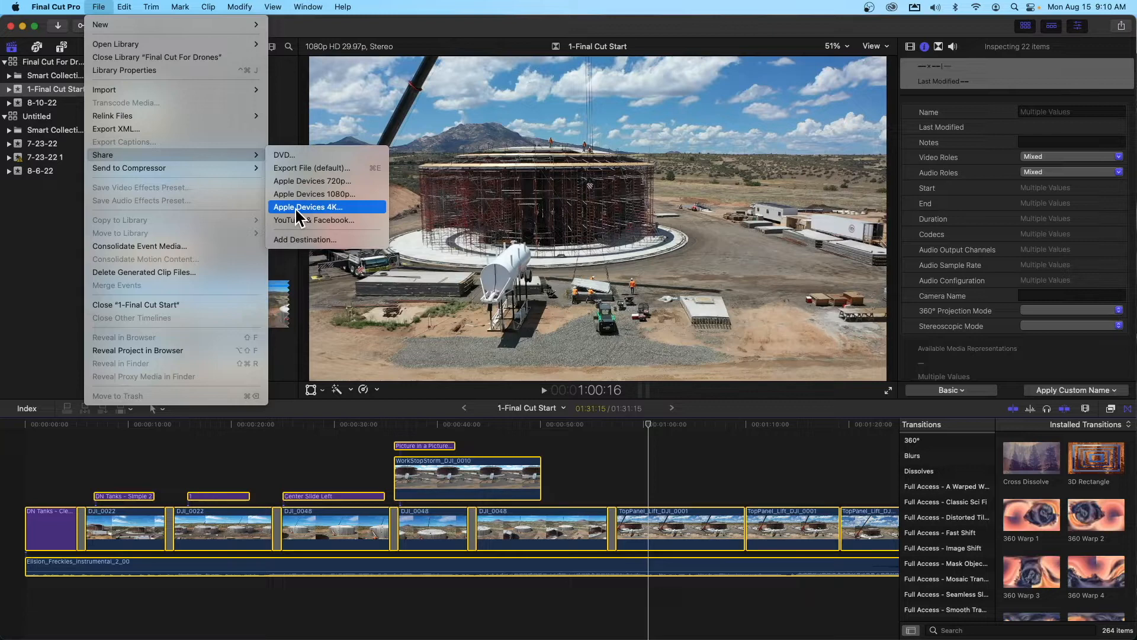
click(165, 8)
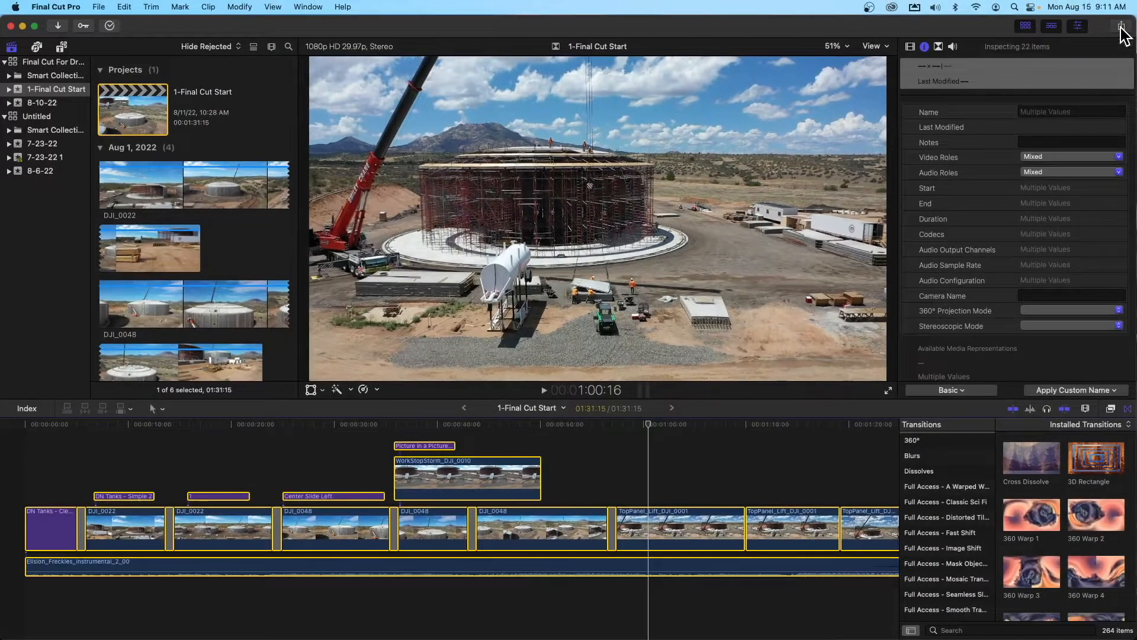
click(1122, 26)
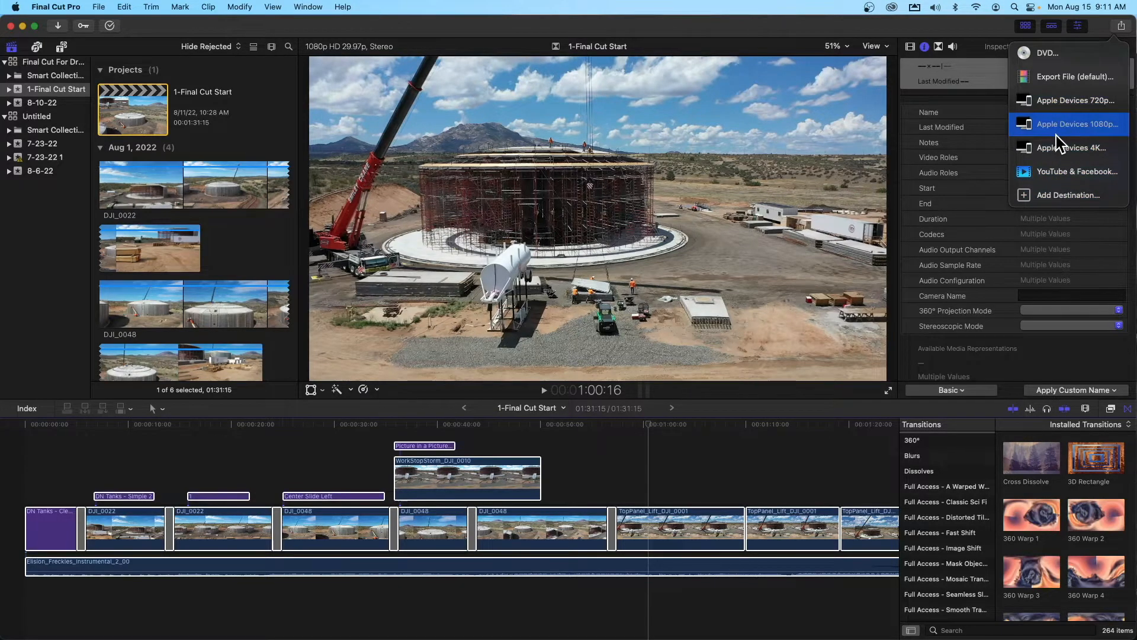
click(752, 23)
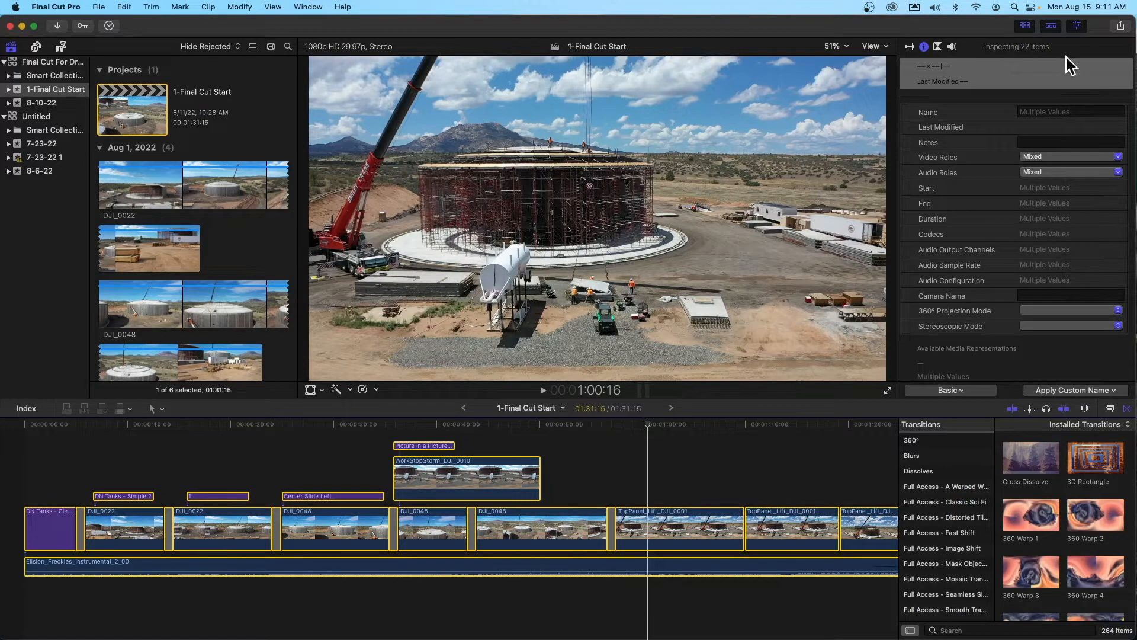
Start sharing the project with the Apple Devices 1080p preset and display its export settings
click(1119, 28)
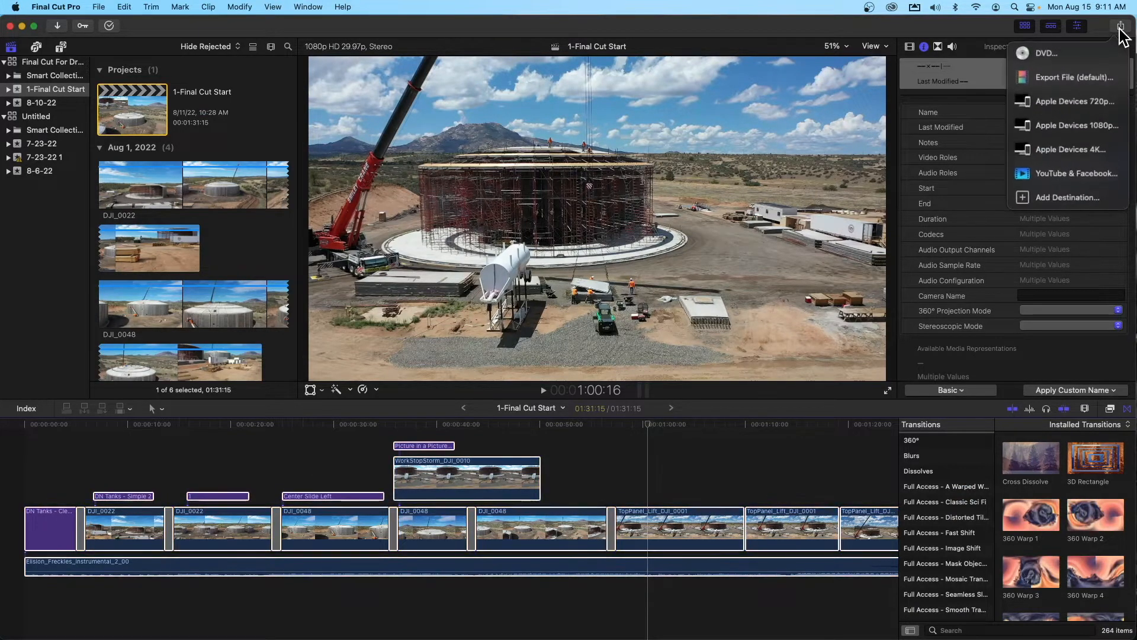
click(1047, 125)
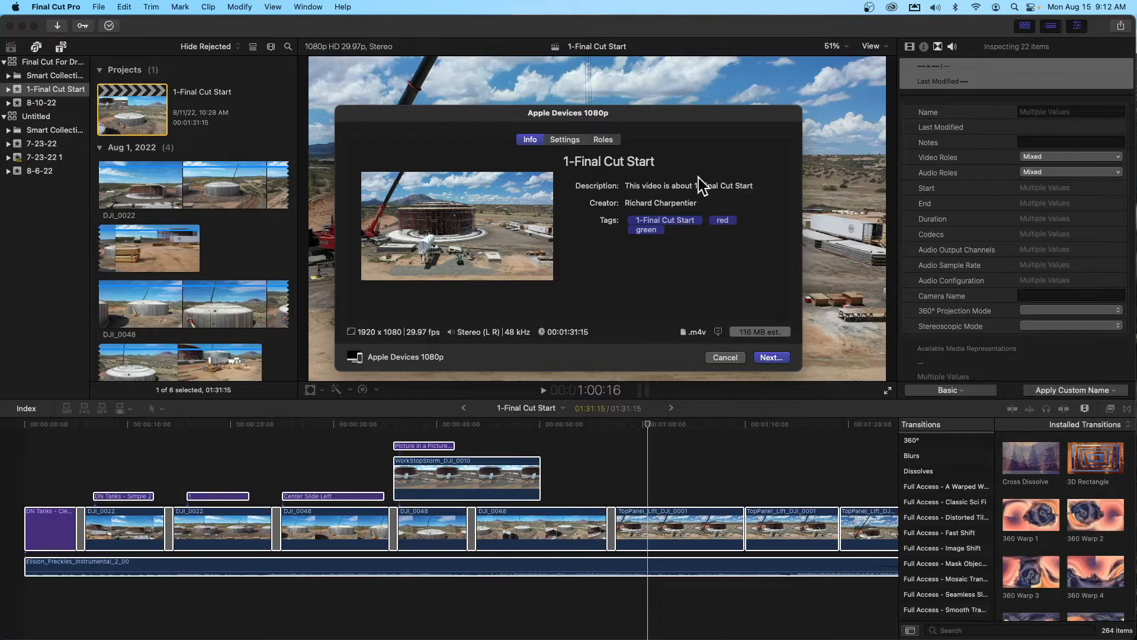
click(563, 140)
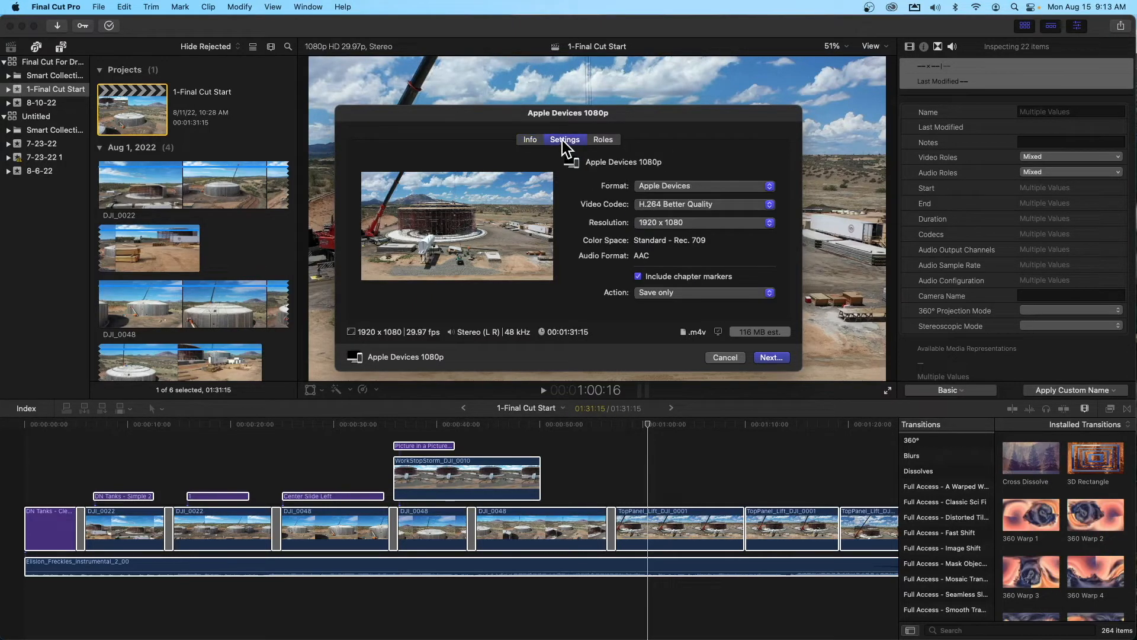
Change the export format to Video and Audio
click(769, 187)
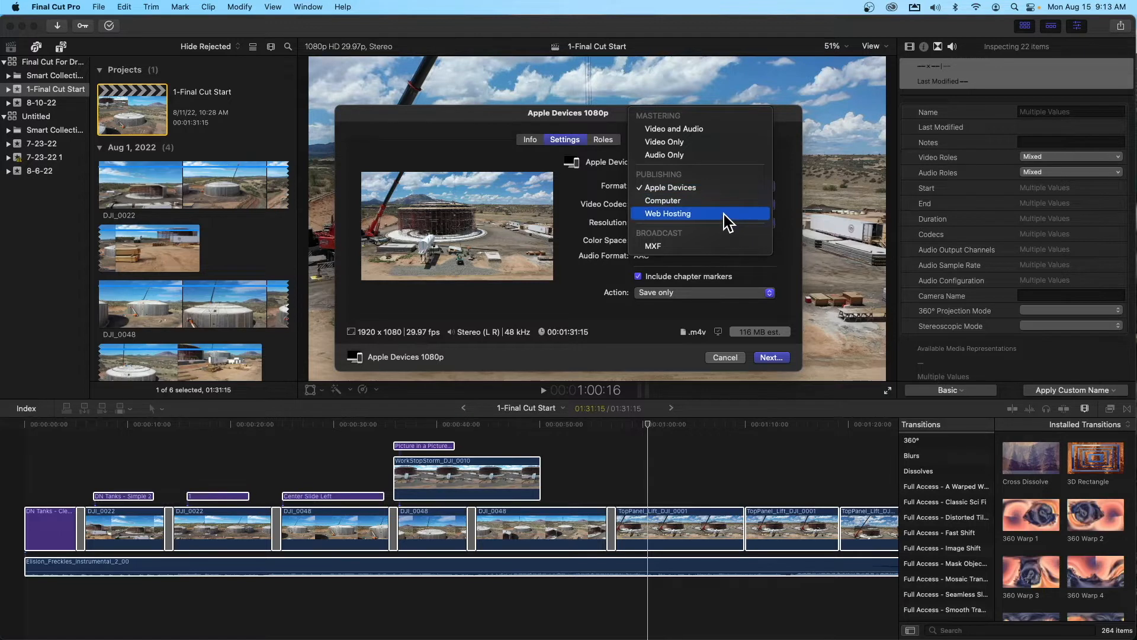
click(797, 160)
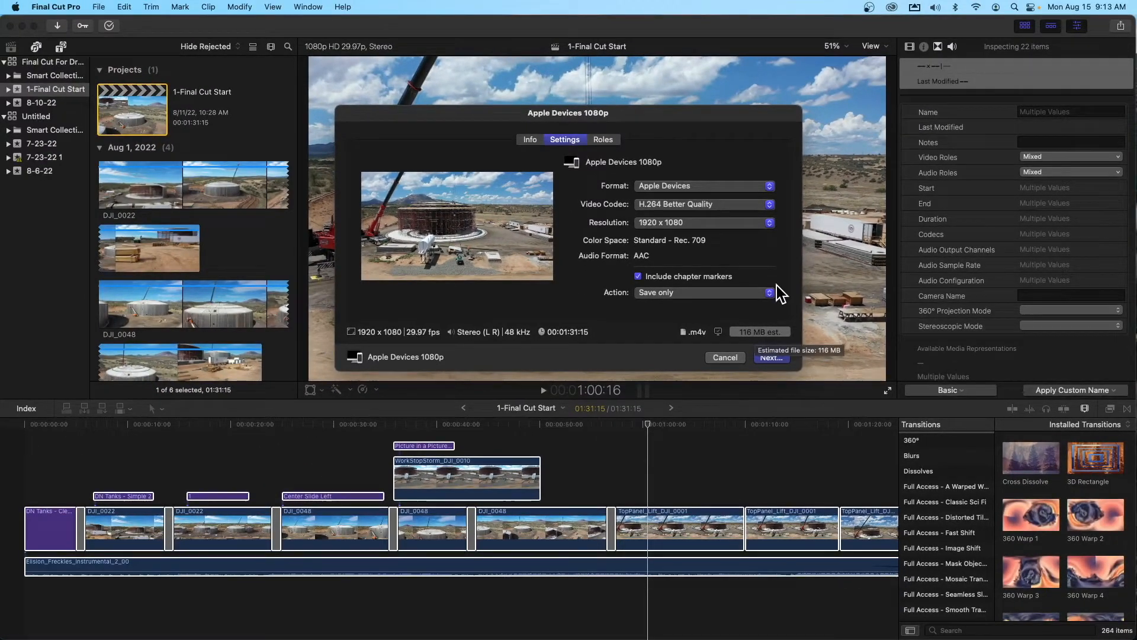
click(770, 187)
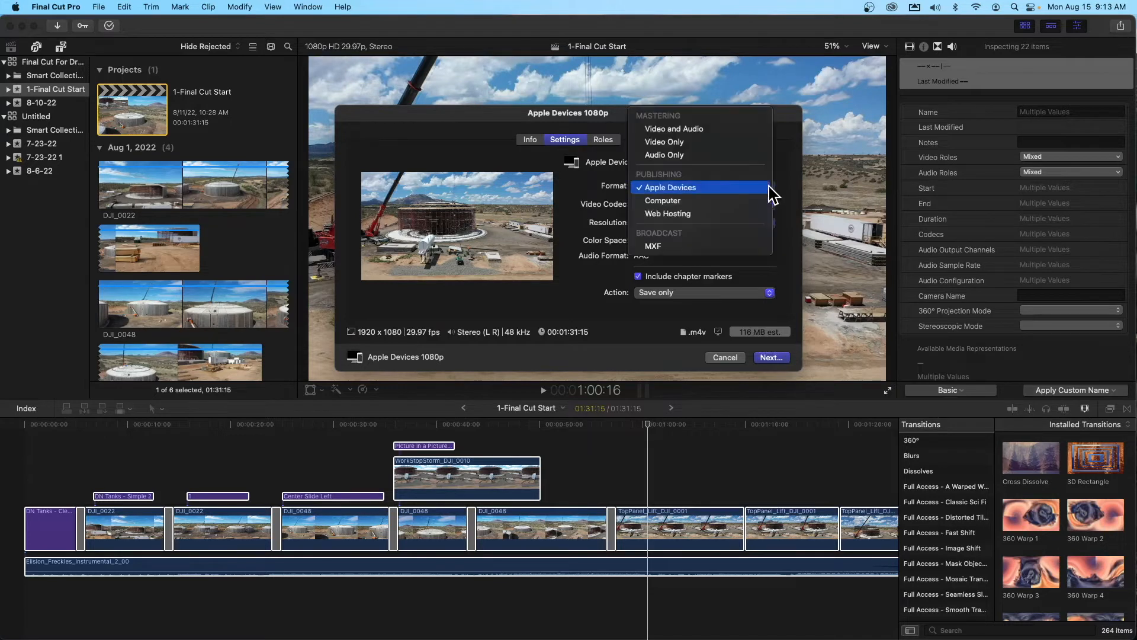
click(716, 130)
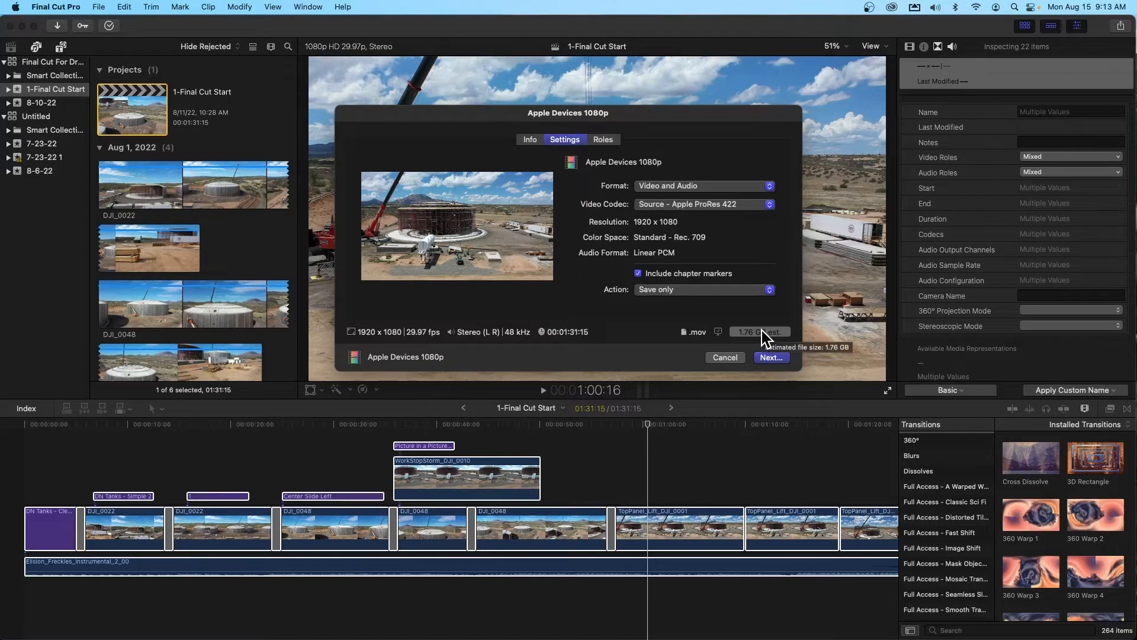
Switch the export format back to Apple Devices and review the resolution choices, keeping 1920 x 1080
click(770, 187)
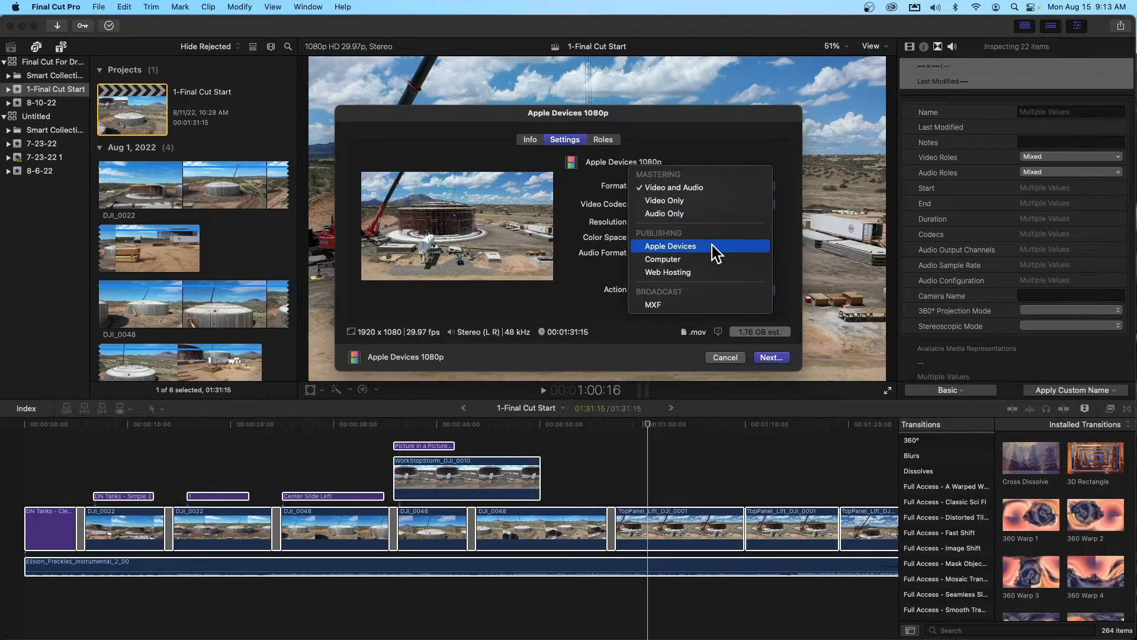
click(681, 246)
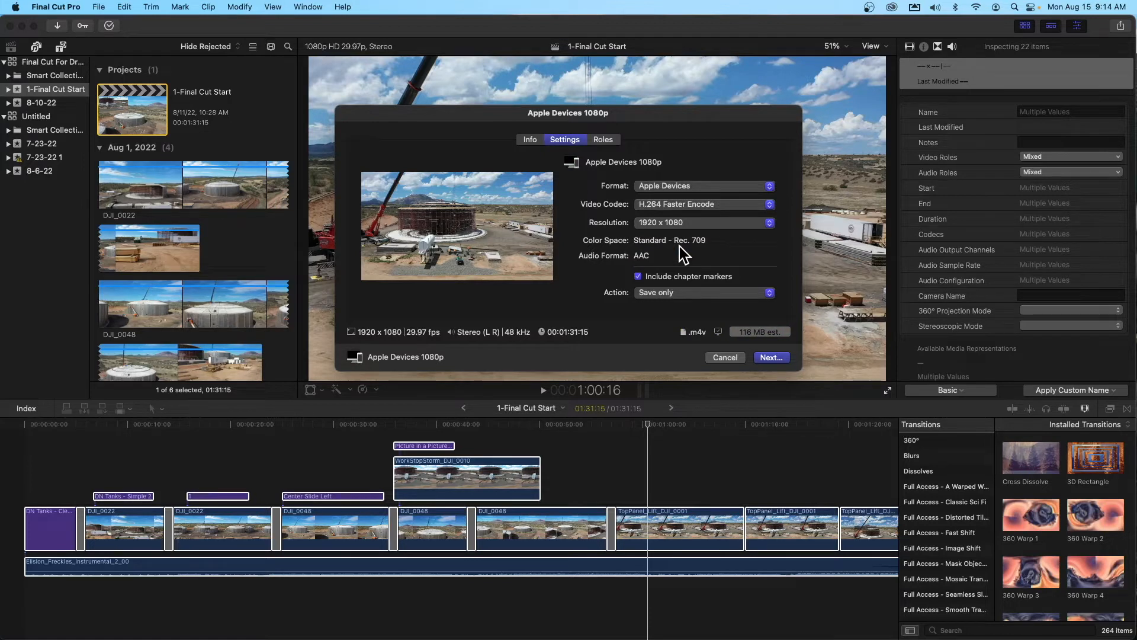
click(770, 223)
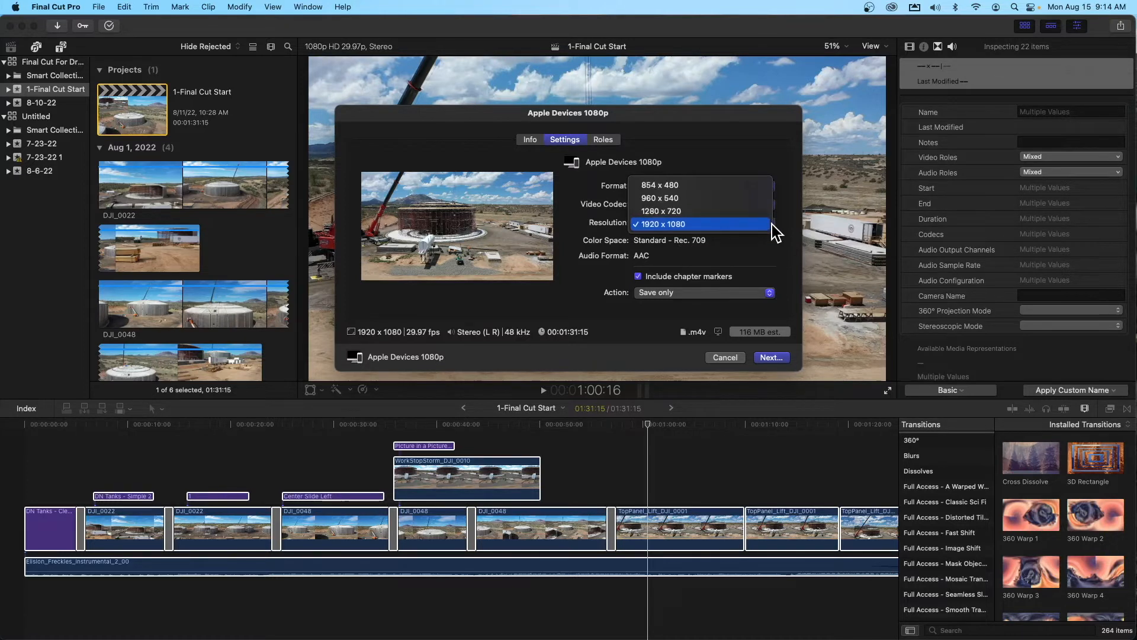
click(773, 225)
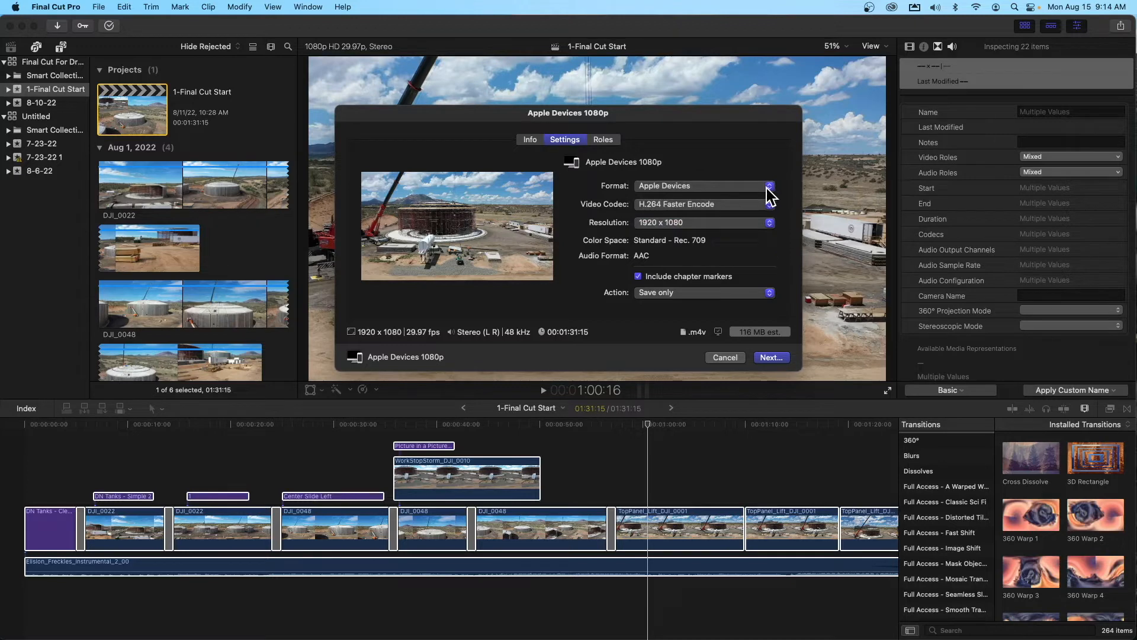
Switch the export format to Video and Audio again and review the available video codecs
click(769, 188)
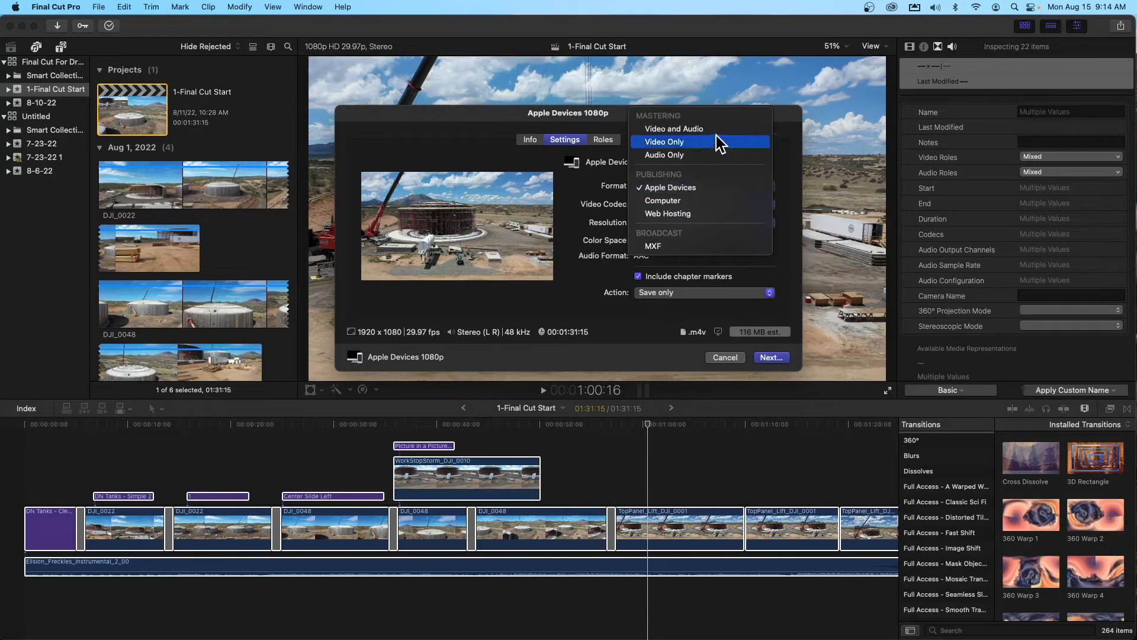
click(713, 129)
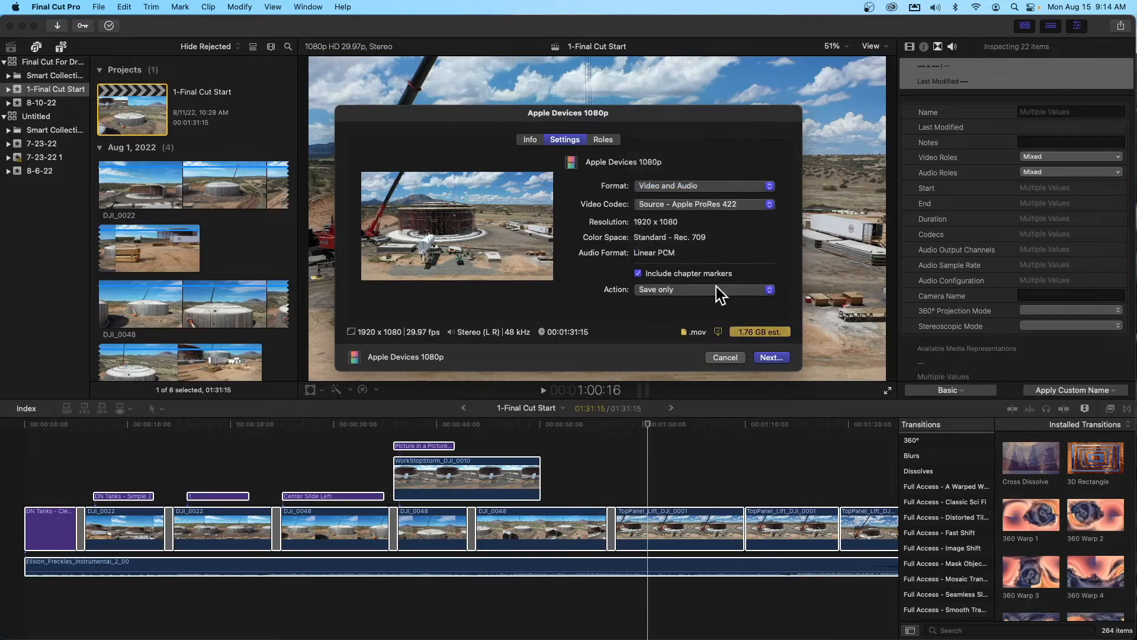
click(765, 208)
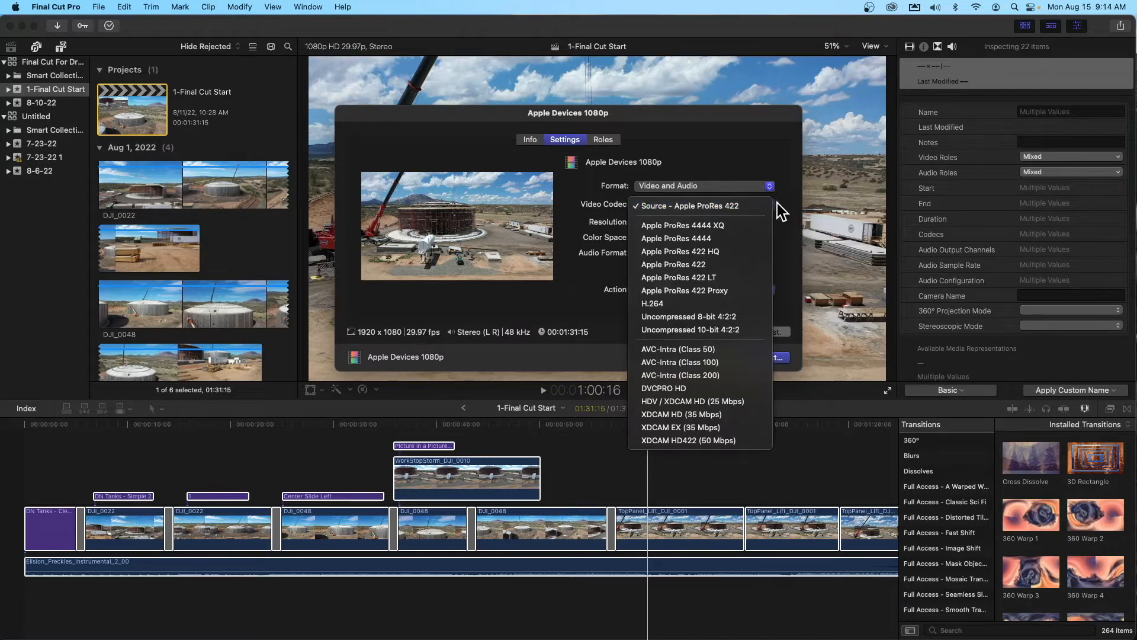
click(784, 202)
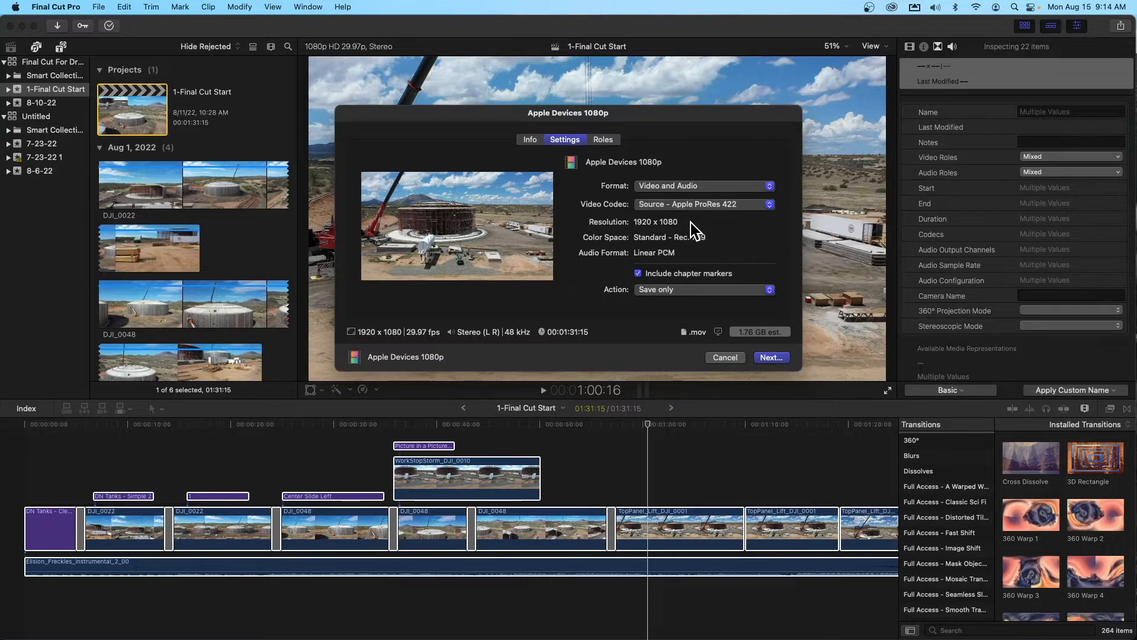
Set the export format to Apple Devices and save the video on the Desktop as 1-Final Cut Start
click(770, 186)
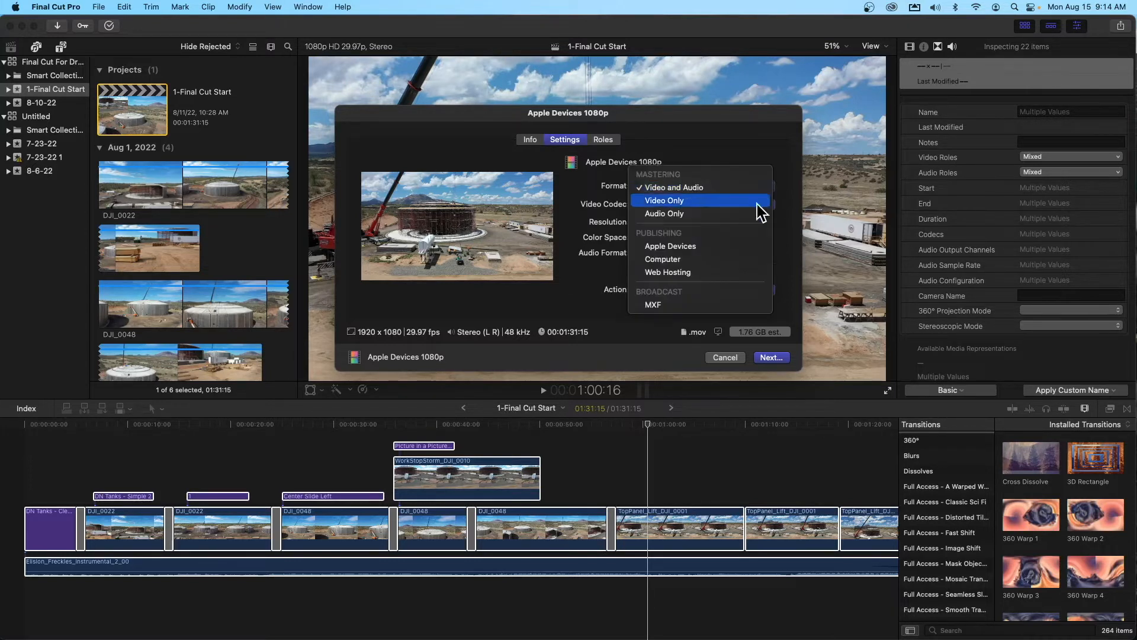
click(687, 246)
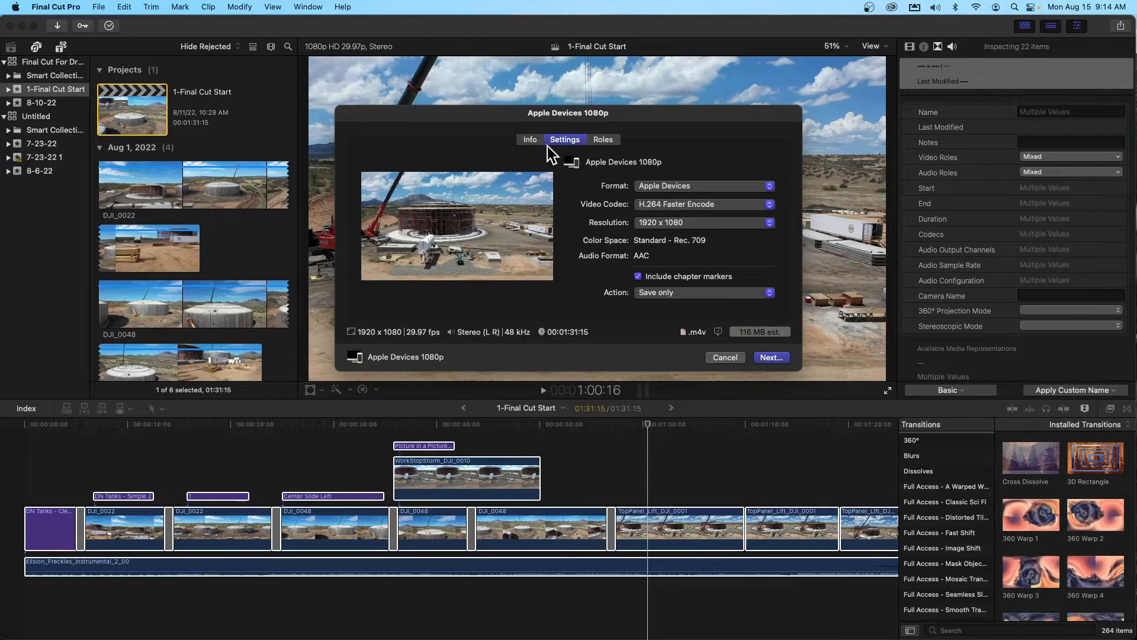
click(771, 358)
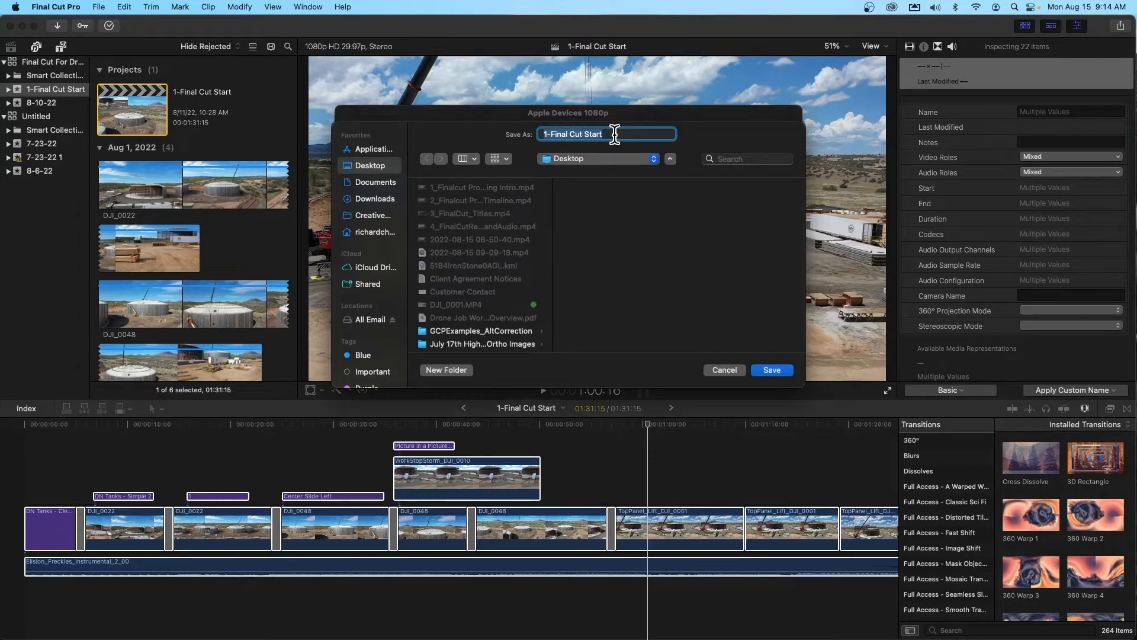
click(767, 373)
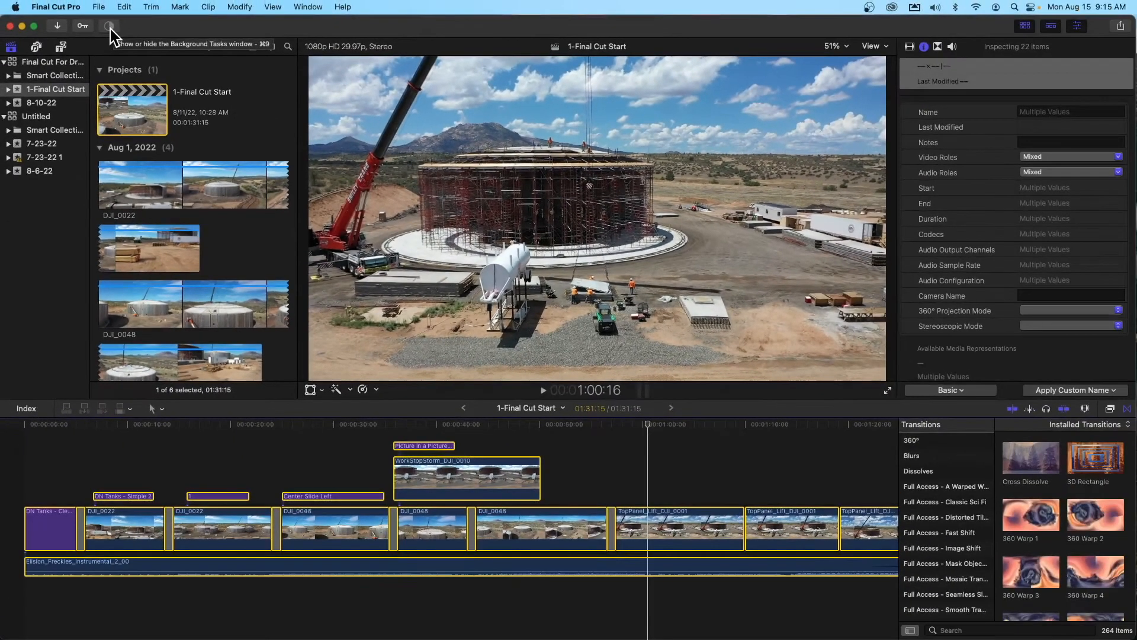
Check the export's progress in the Background Tasks window and close that window
click(111, 27)
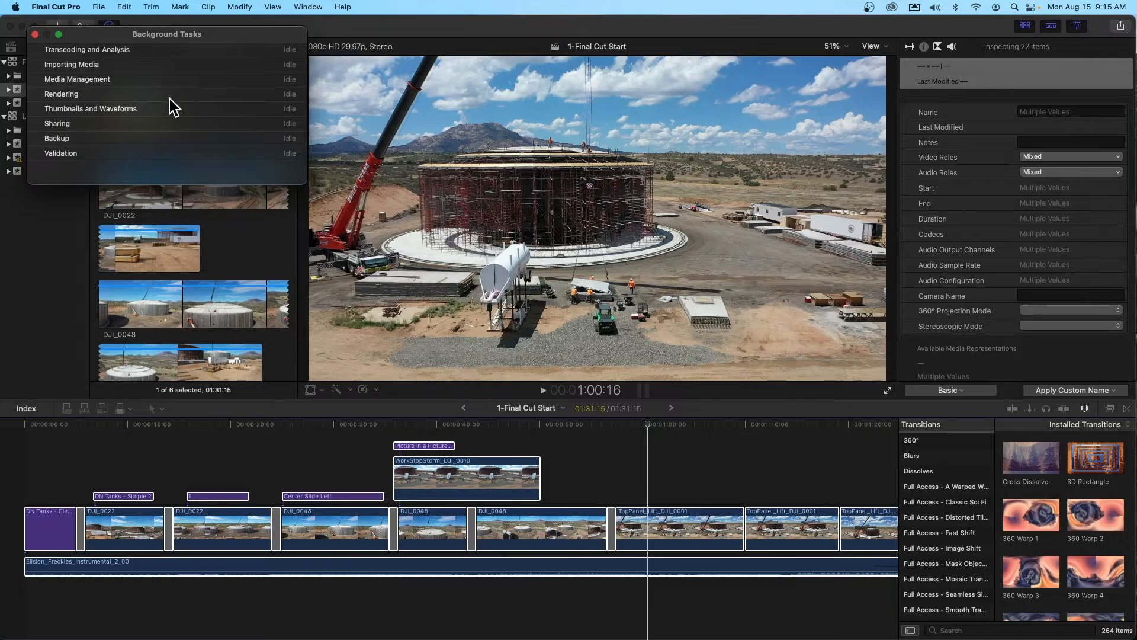
click(35, 34)
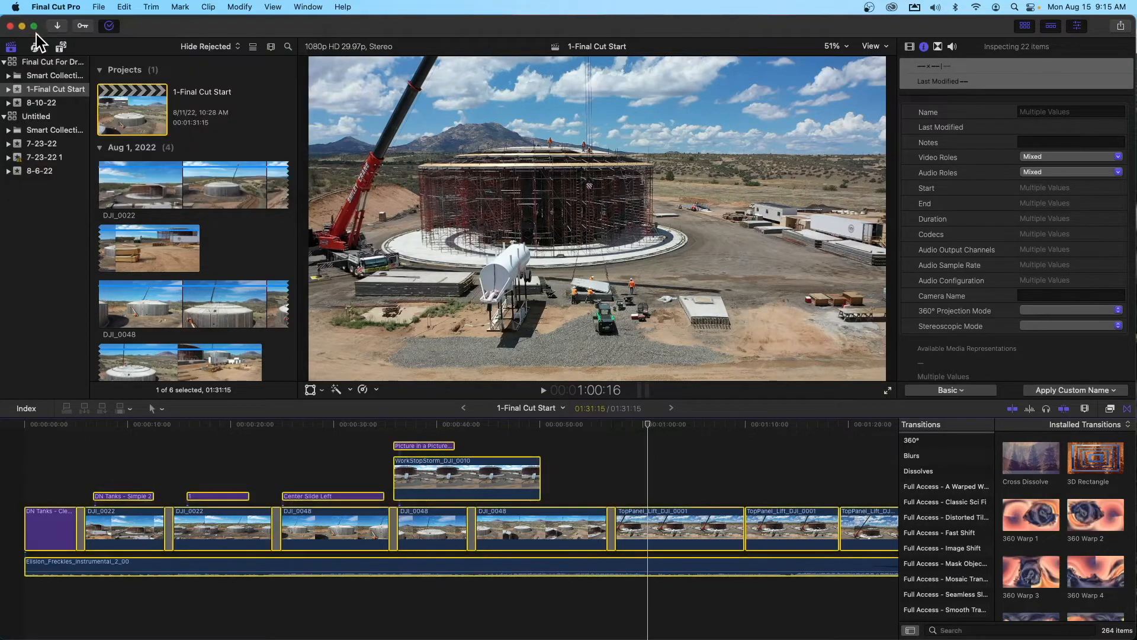
Minimize the editor and play the exported 1-Final Cut Start.m4v from the desktop in QuickTime Player
click(22, 26)
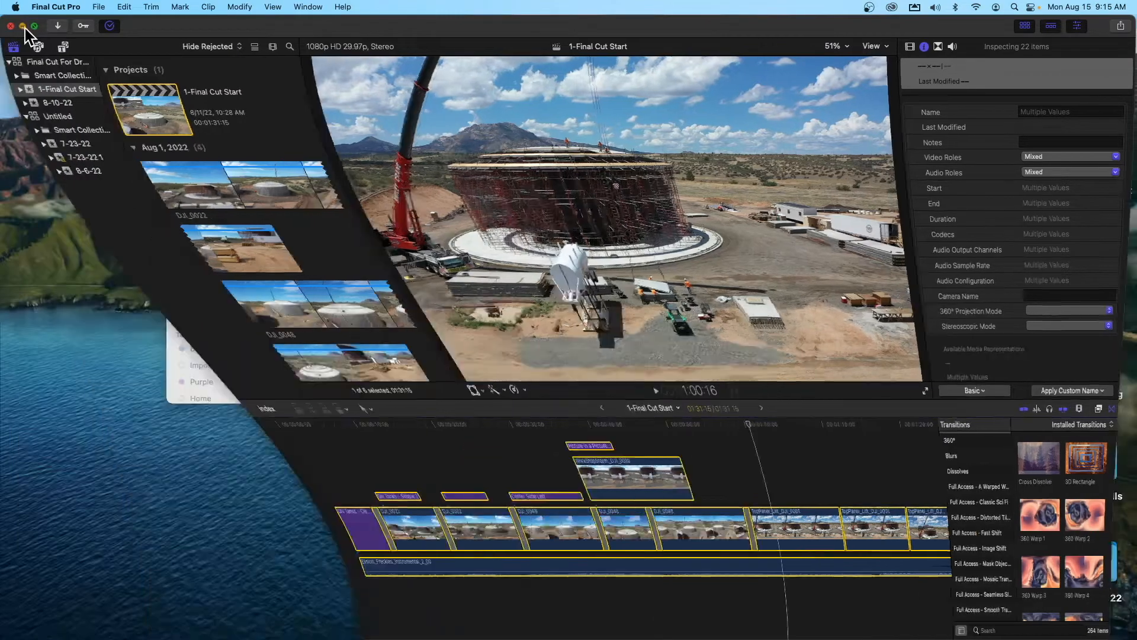
click(849, 262)
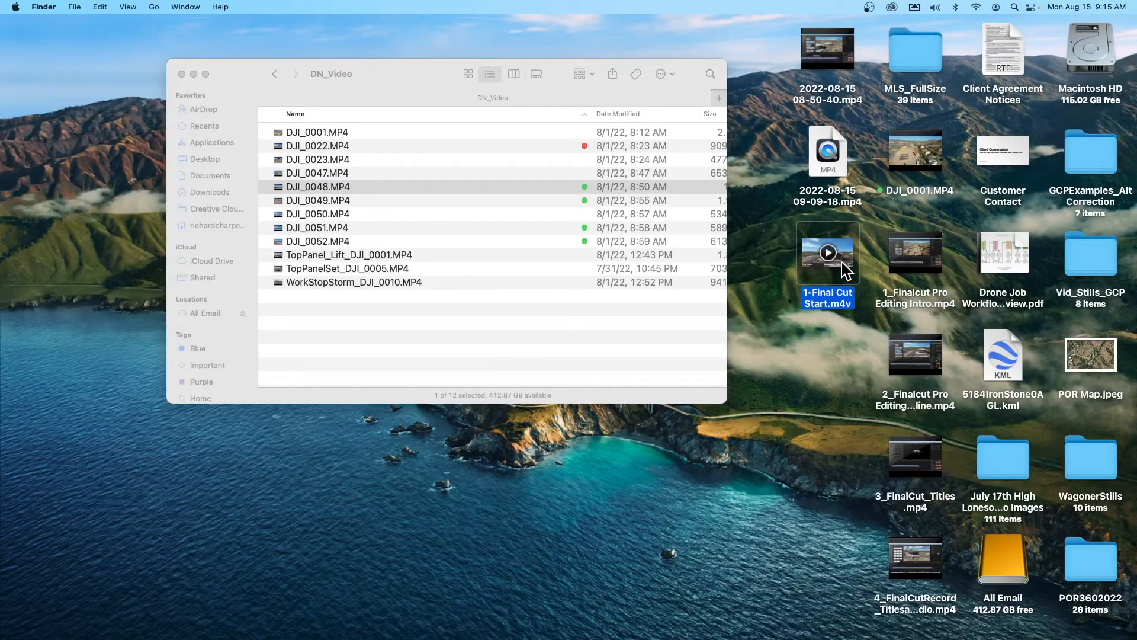
double_click(843, 262)
click(583, 514)
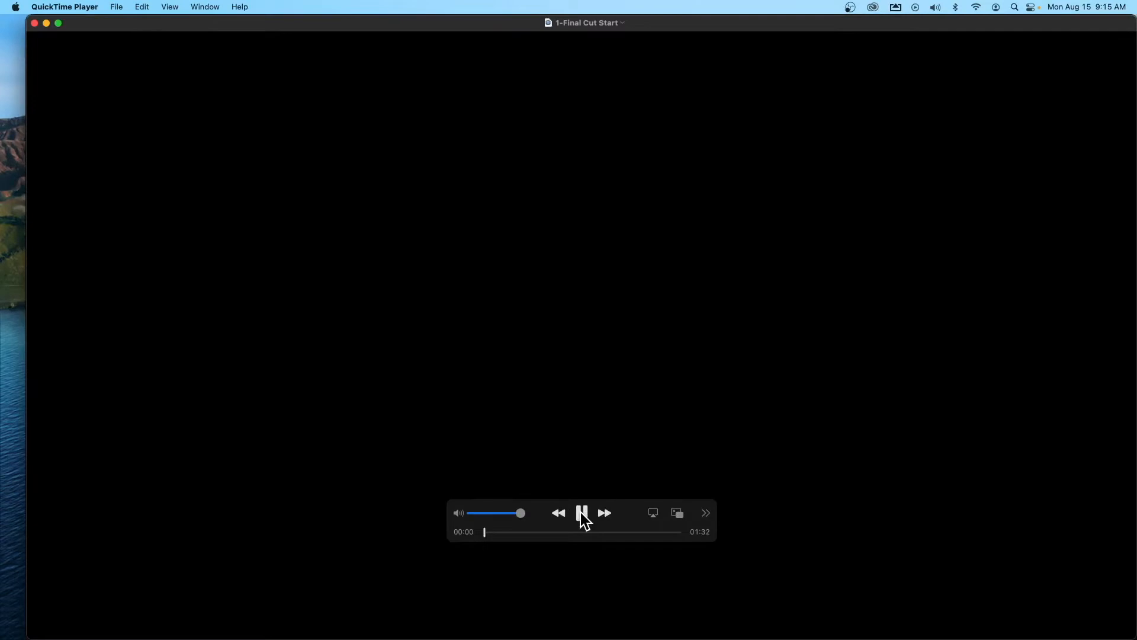
Mute the sound, watch the exported video in QuickTime Player and skip ahead to its closing DN Tanks title
key(XF86AudioMute)
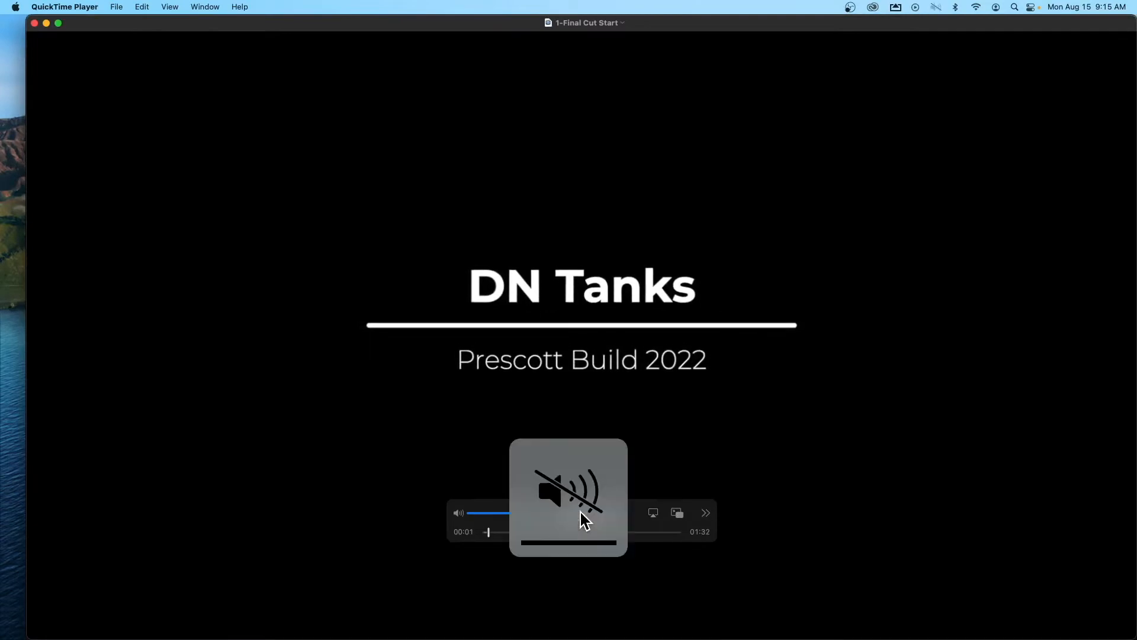
drag(688, 27, 669, 23)
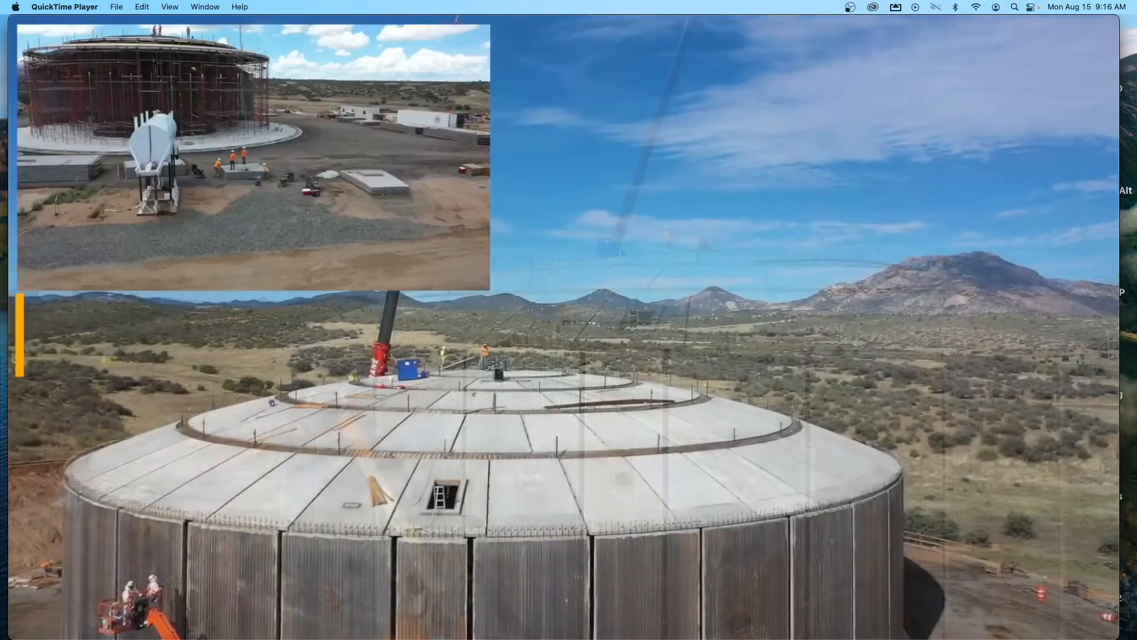
mouse_move(457, 286)
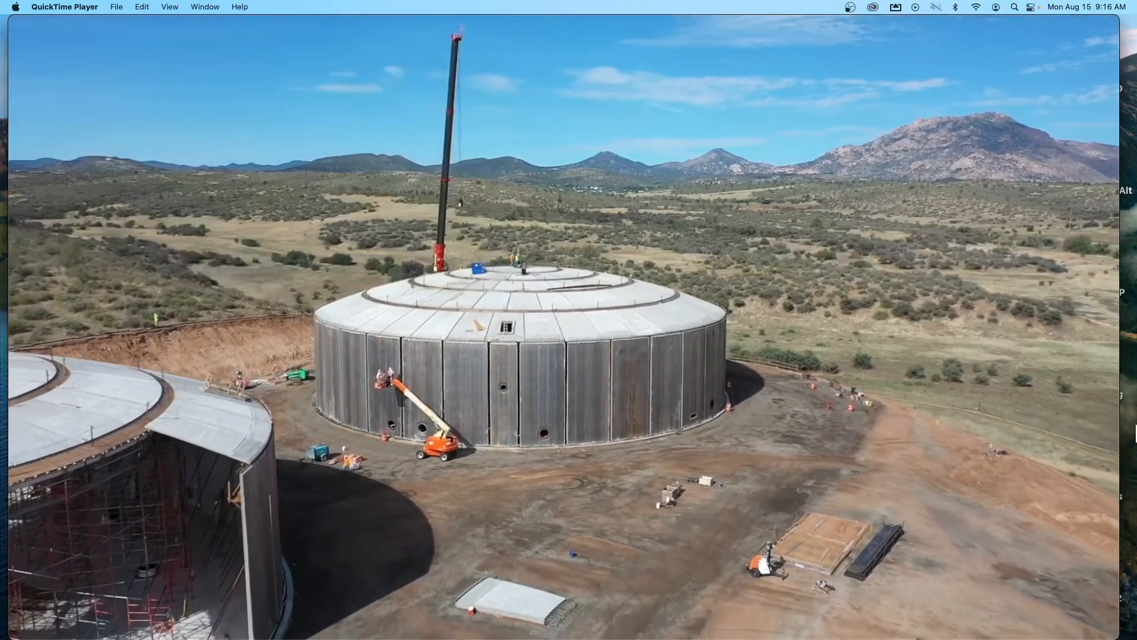
mouse_move(637, 527)
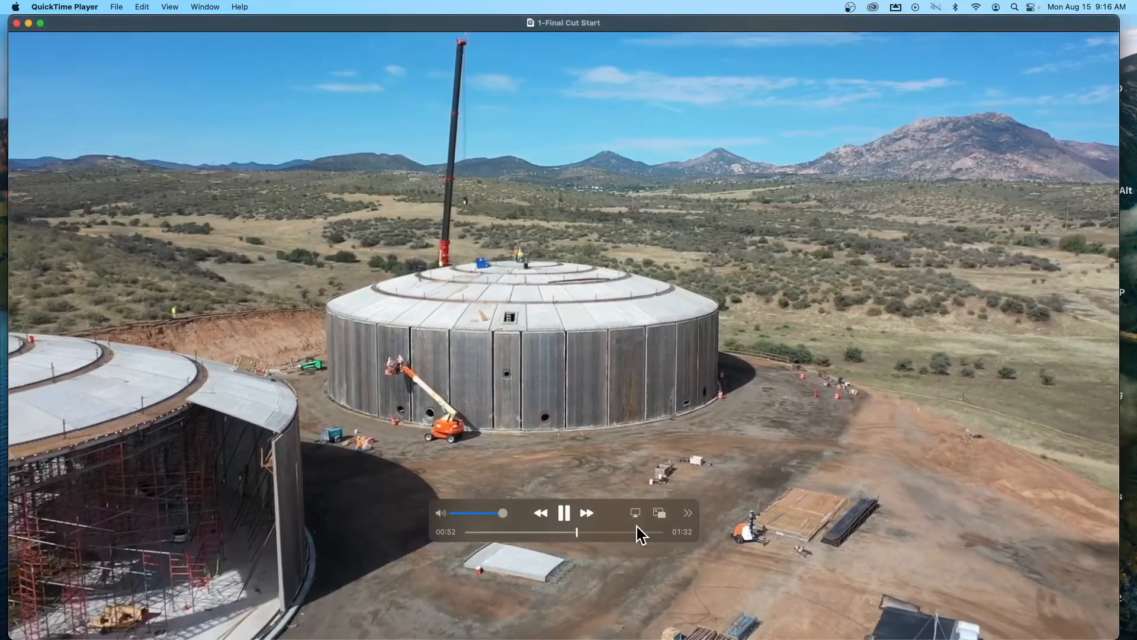
click(610, 533)
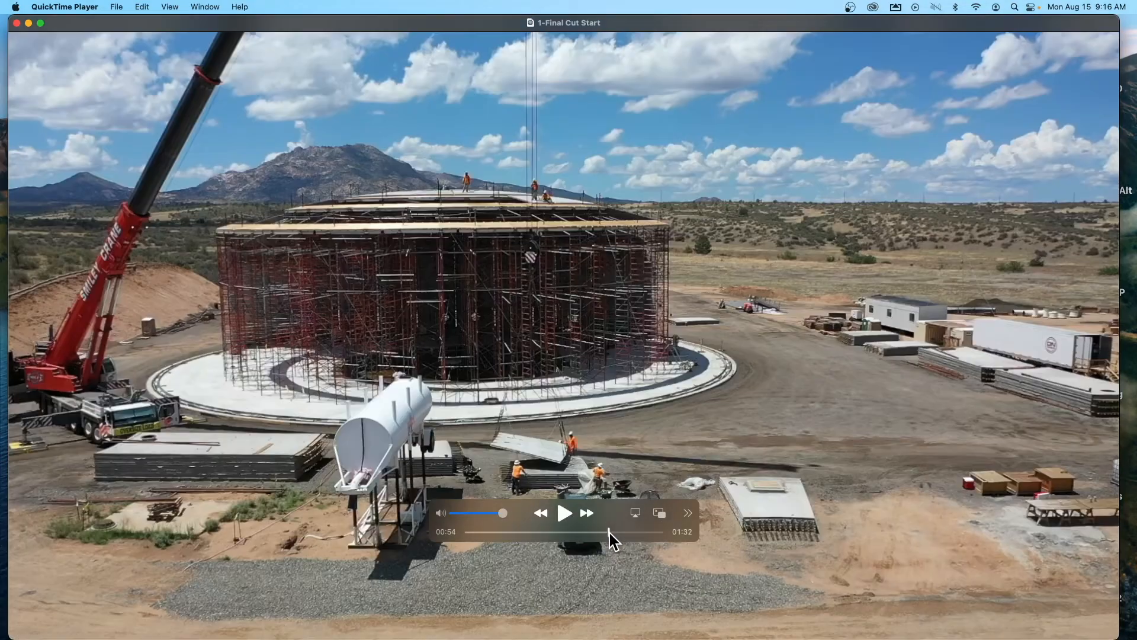
drag(610, 533, 651, 535)
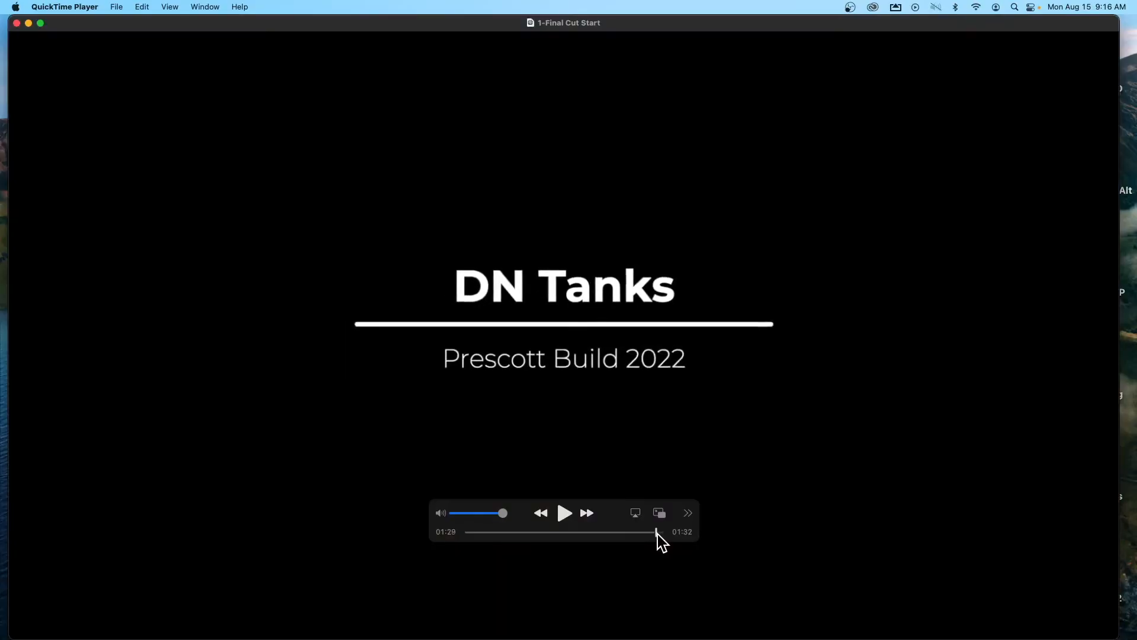
Quit QuickTime Player and bring the minimized Final Cut Pro window back on screen
click(71, 8)
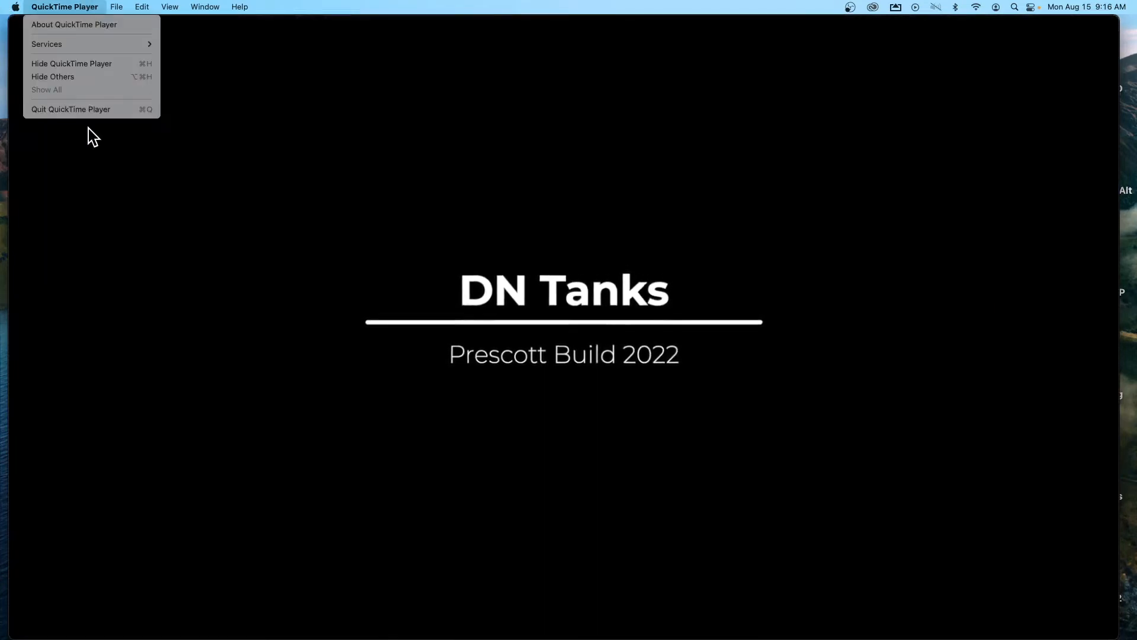
click(115, 114)
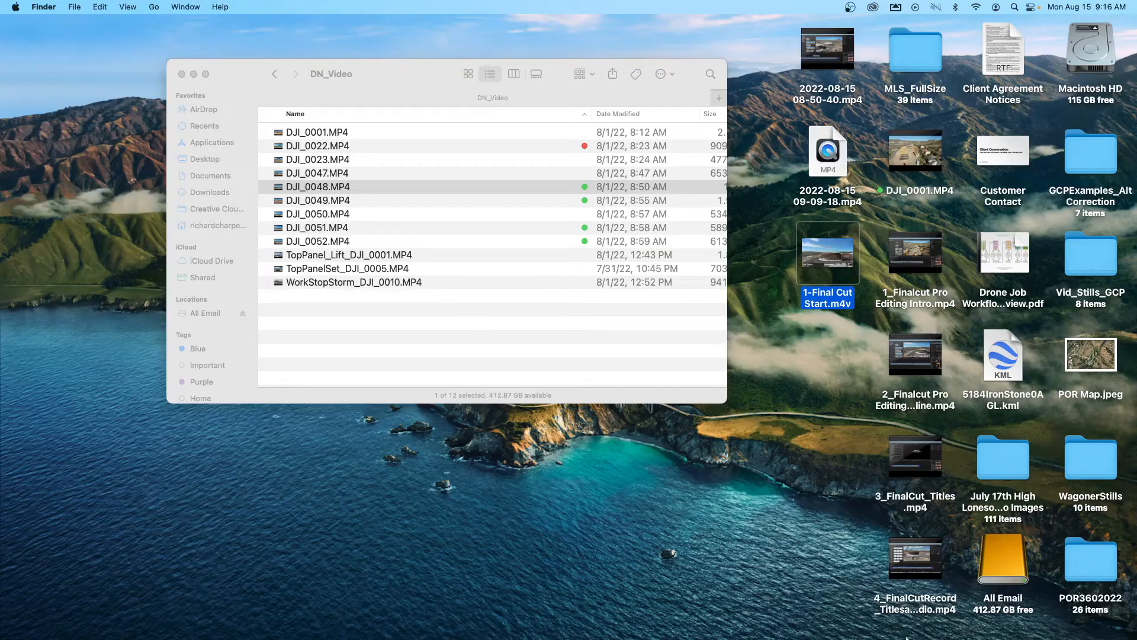
click(1045, 619)
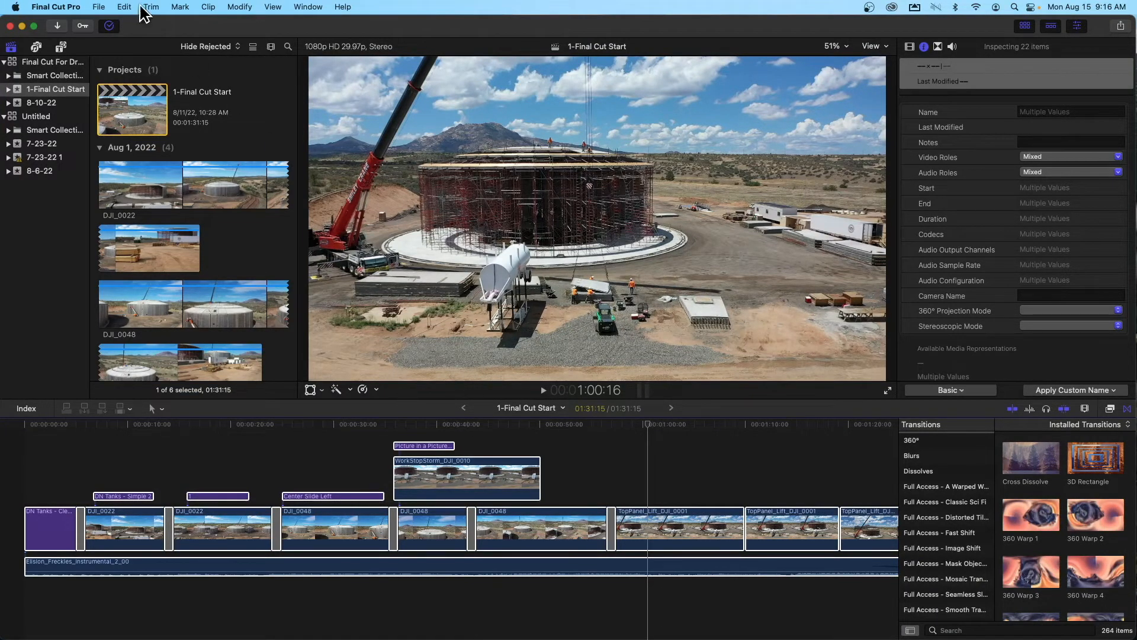
Start a new event named Event 2 in the Final Cut For Drones library, with a new project included
click(98, 8)
mouse_move(101, 24)
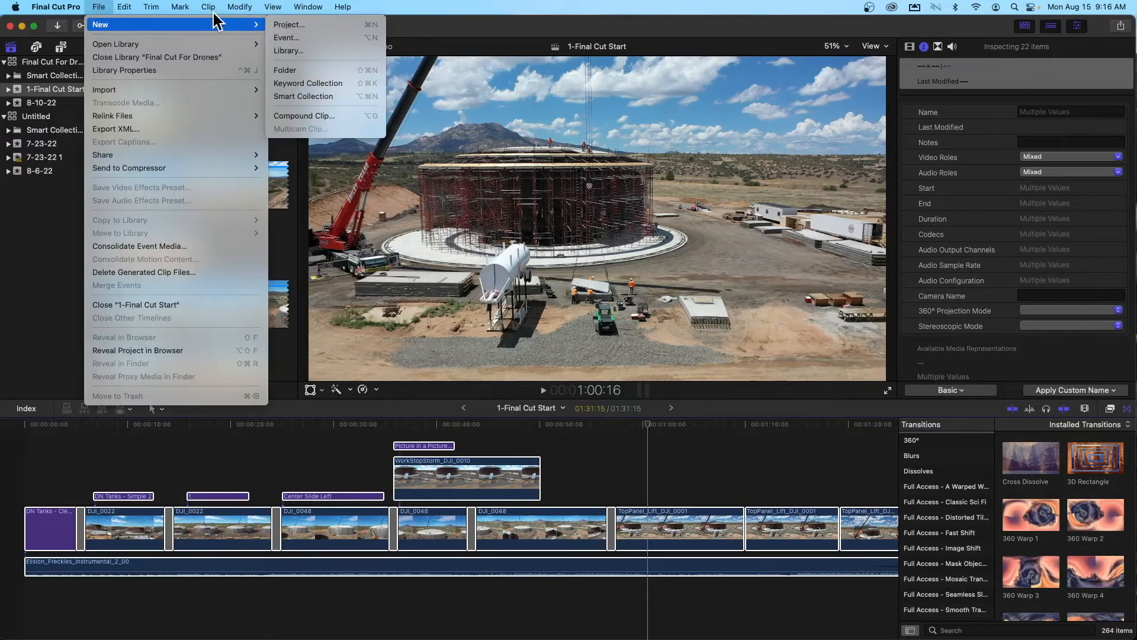
click(330, 37)
text(Event 2)
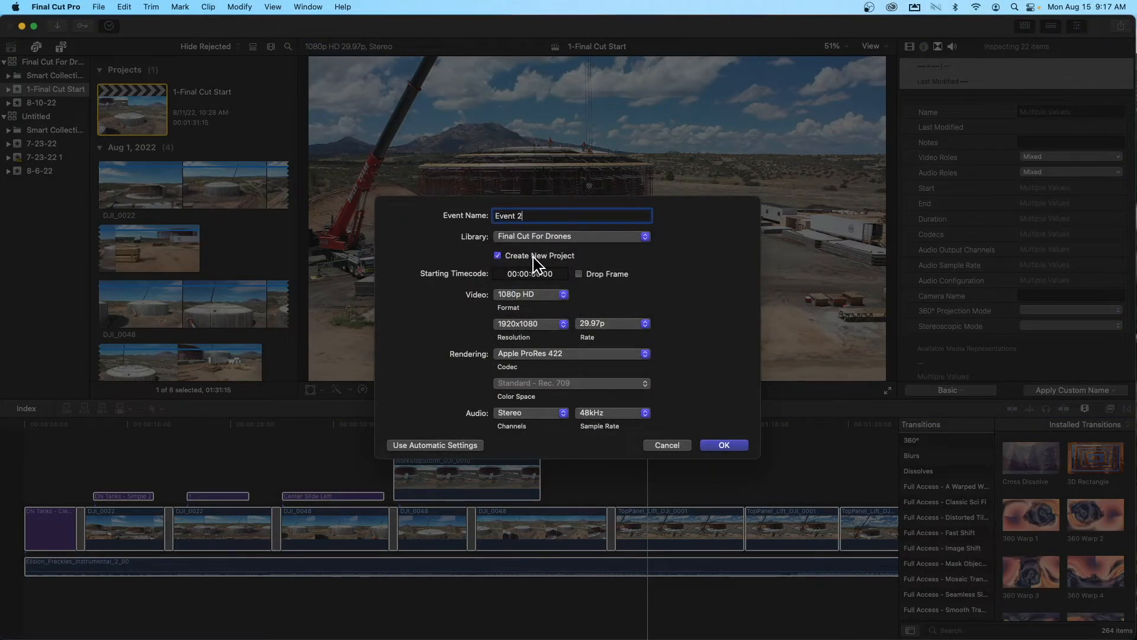
Review the video format options for the new event's project, cancel the event and deselect the timeline clips
click(562, 294)
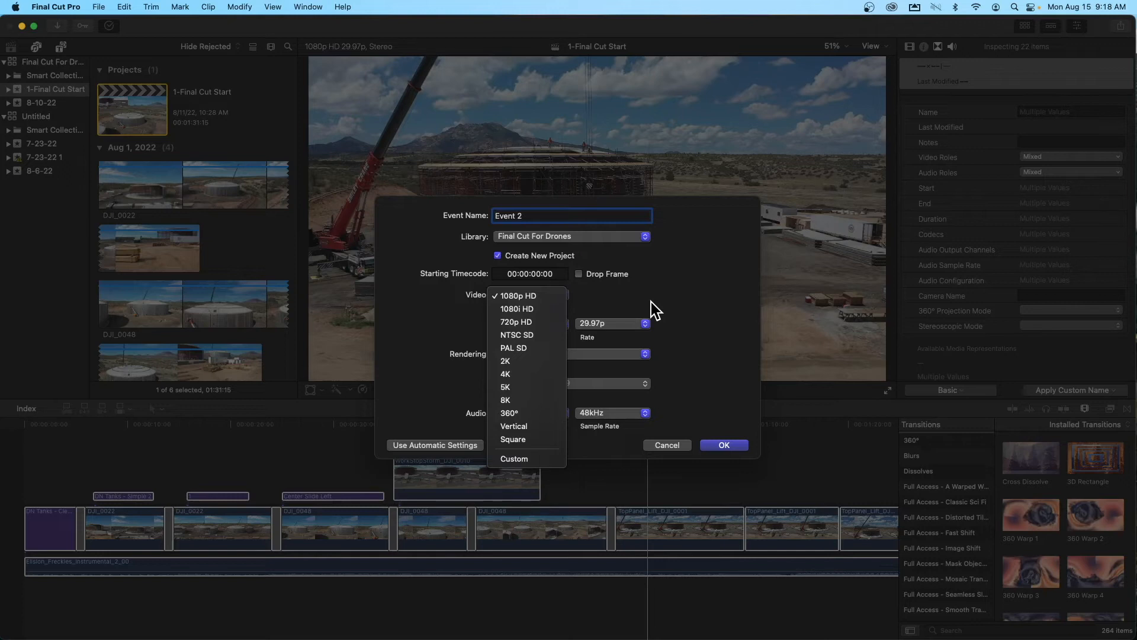
click(685, 265)
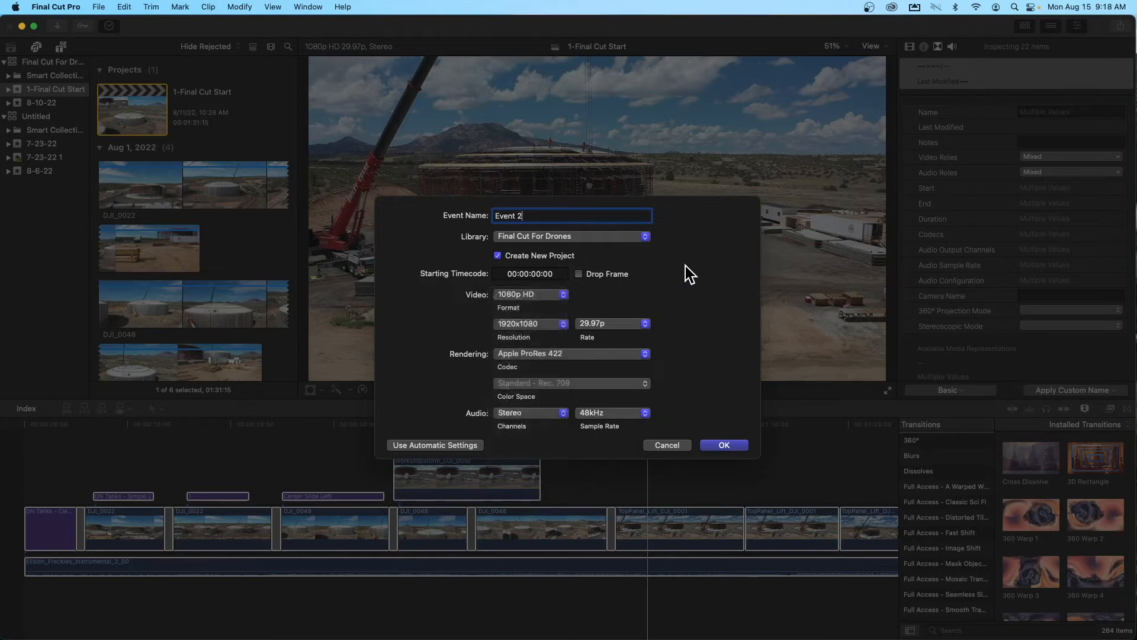
click(566, 295)
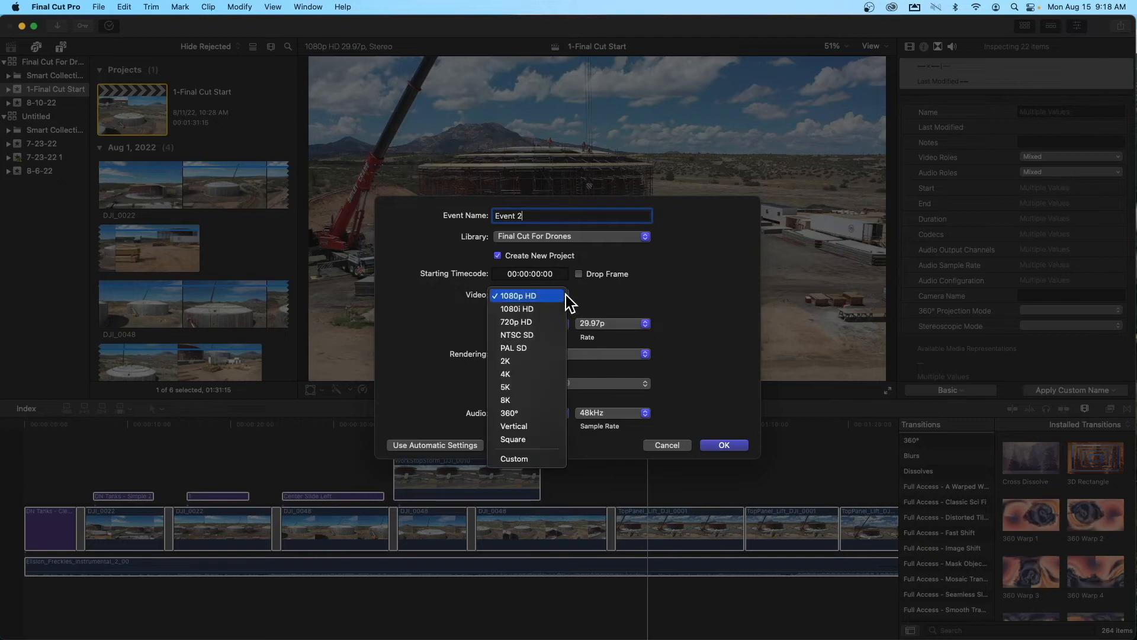
click(693, 297)
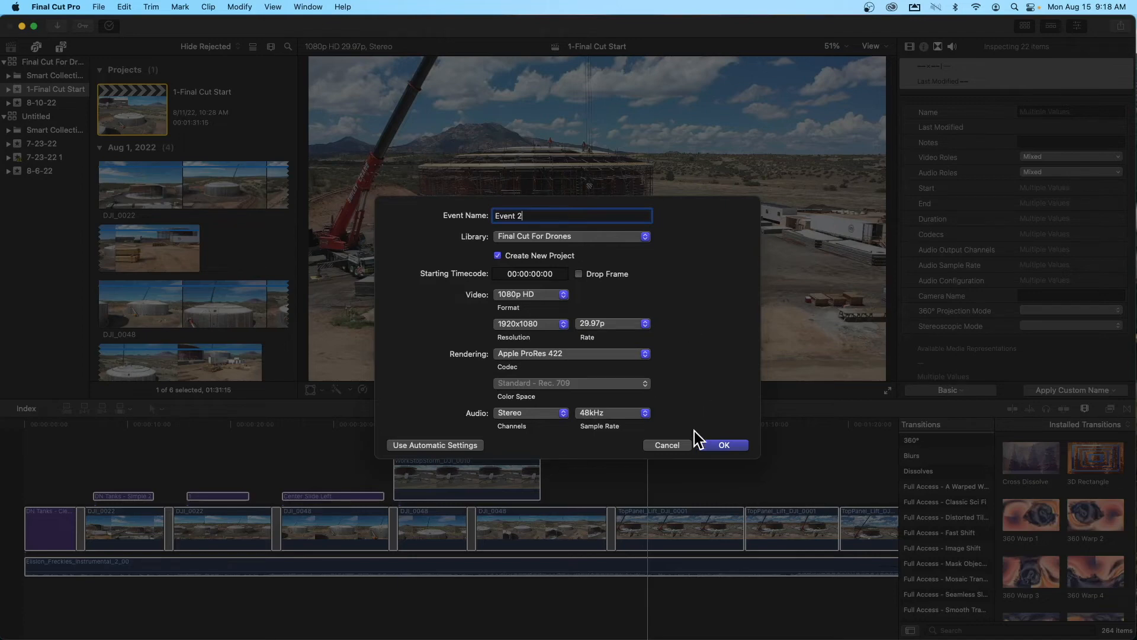
click(667, 445)
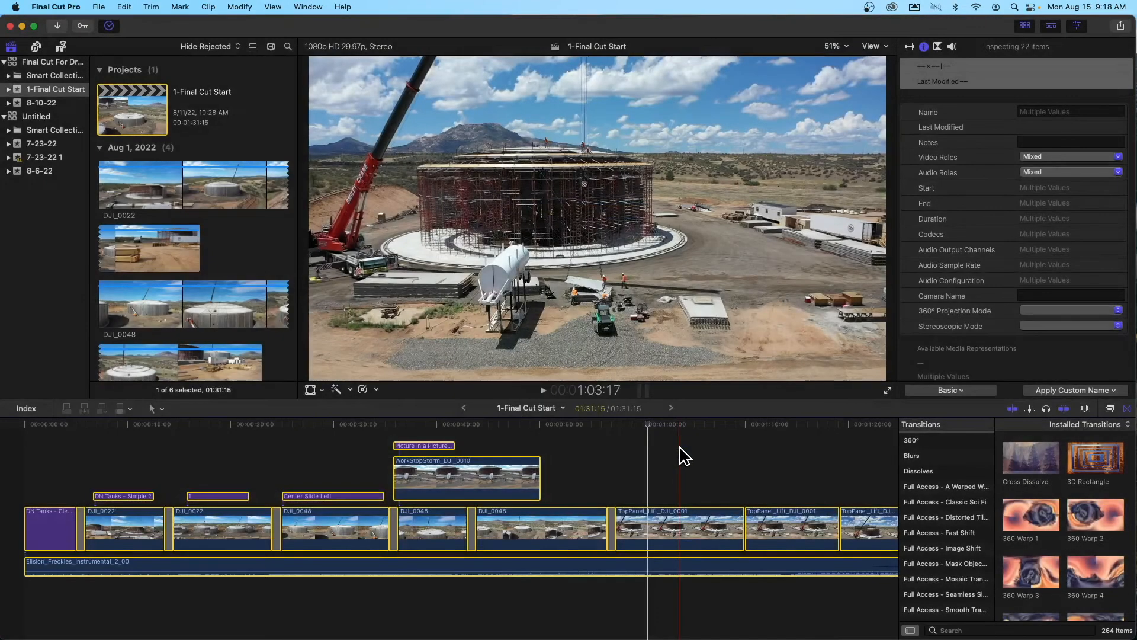
click(678, 443)
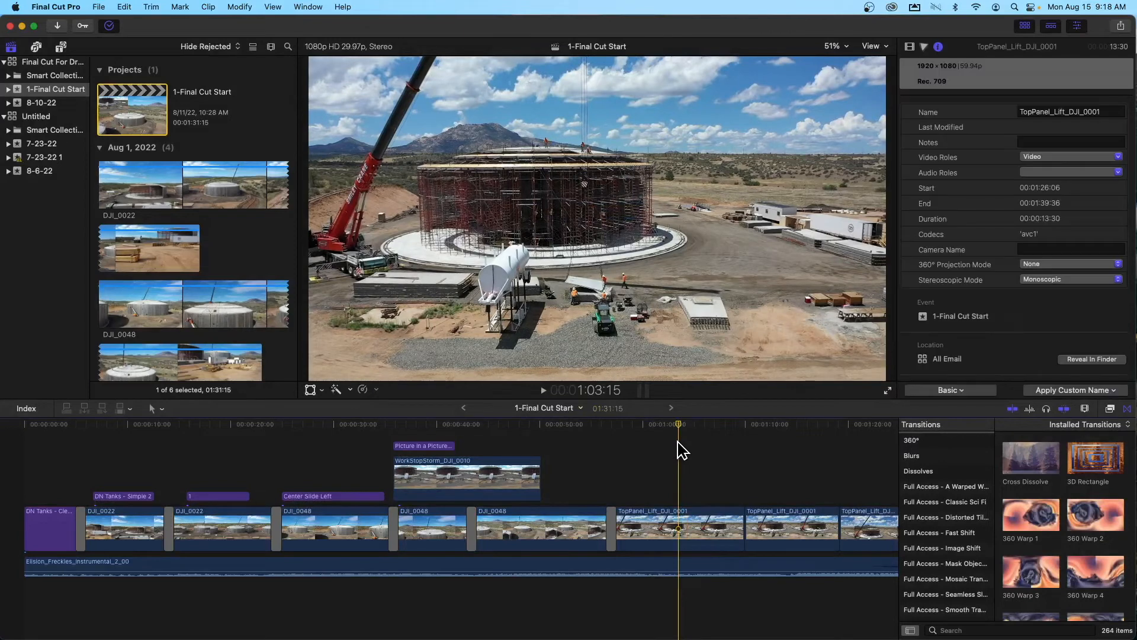